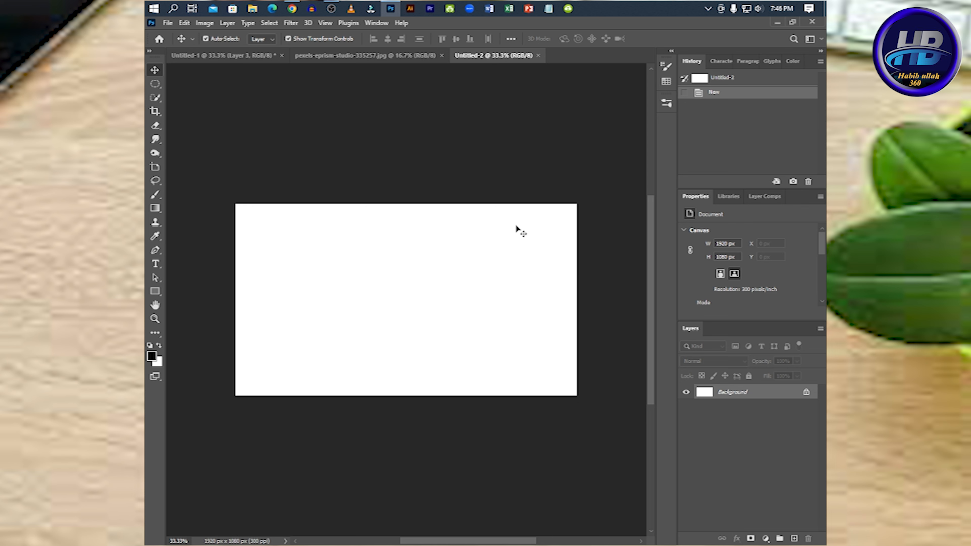
Copy the selected lighter from the pexels photo into Untitled-2 and scale it to about 404 × 643 px, centred near the canvas top
{"action": "left_click", "coordinate": [401, 62]}
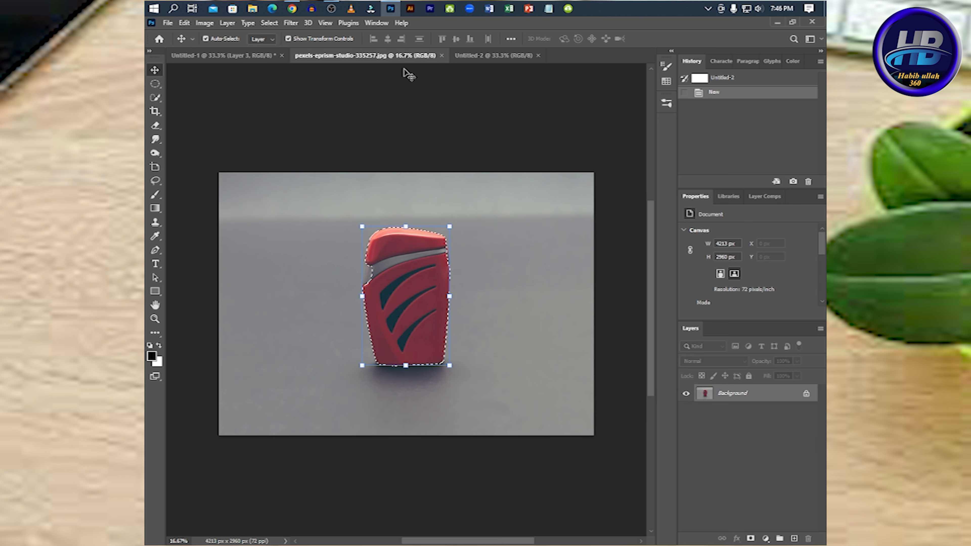
{"action": "mouse_move", "coordinate": [418, 307]}
{"action": "left_mouse_down"}
{"action": "mouse_move", "coordinate": [434, 297]}
{"action": "mouse_move", "coordinate": [420, 268]}
{"action": "mouse_move", "coordinate": [497, 58]}
{"action": "mouse_move", "coordinate": [424, 295]}
{"action": "left_mouse_up"}
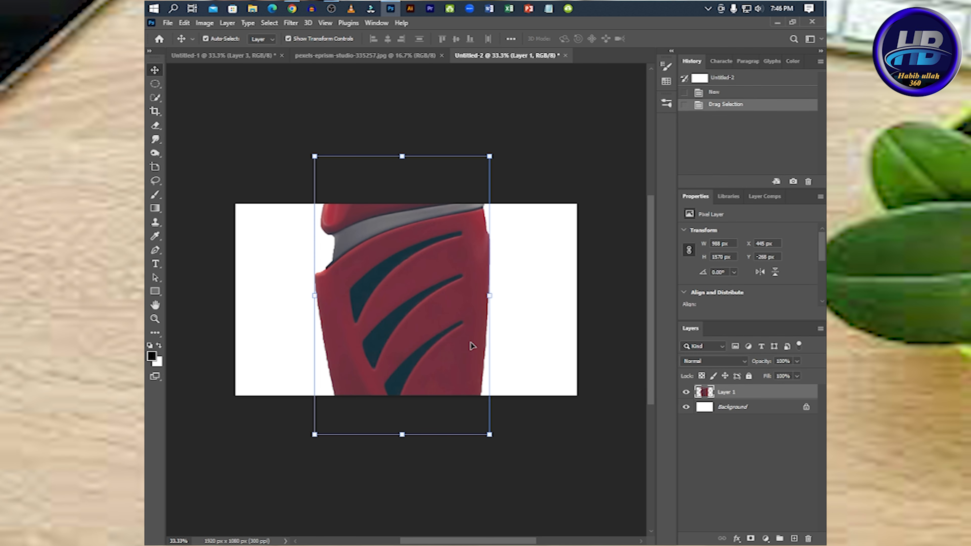
{"action": "left_click_drag", "start_coordinate": [489, 433], "coordinate": [406, 302]}
{"action": "left_click_drag", "start_coordinate": [381, 265], "coordinate": [422, 327]}
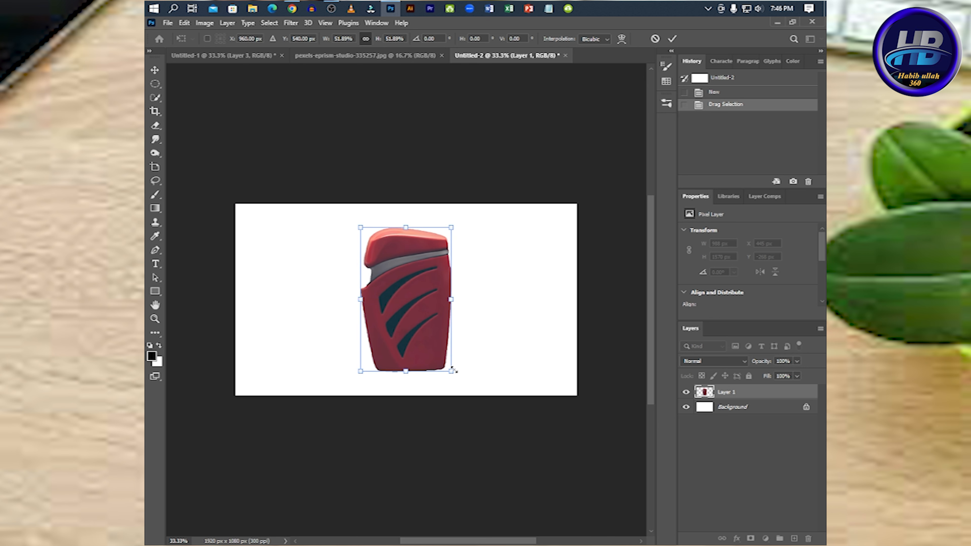
{"action": "left_click_drag", "start_coordinate": [450, 370], "coordinate": [422, 314]}
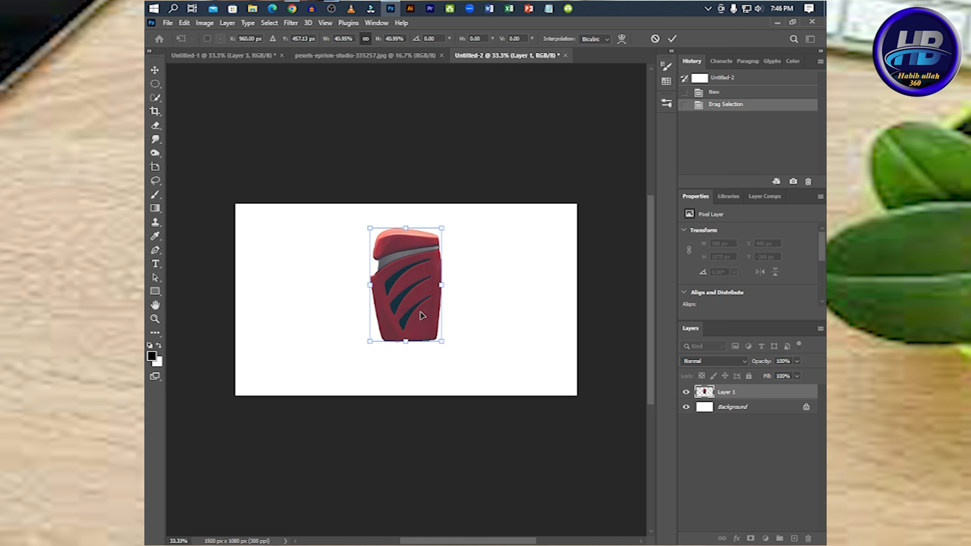
{"action": "left_click", "coordinate": [672, 38]}
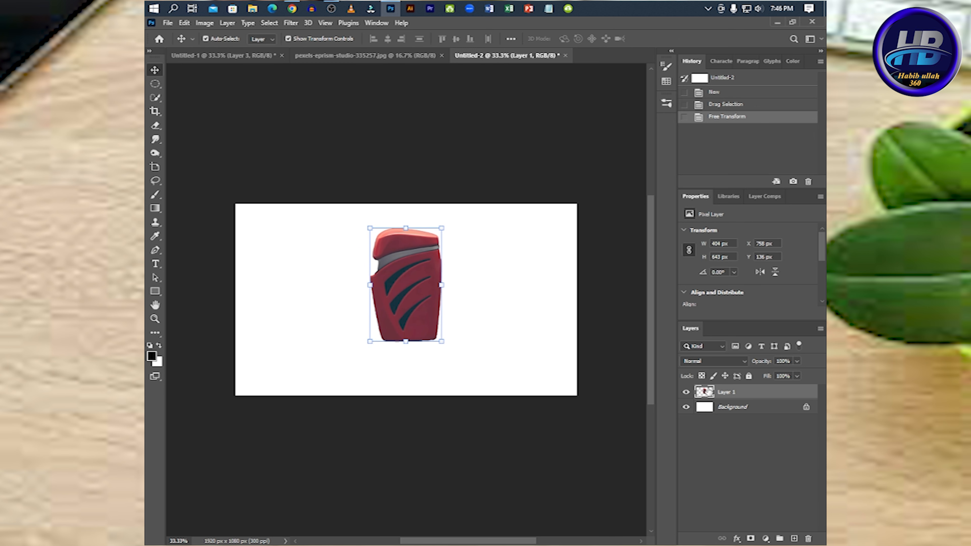
Add a new layer directly above the Background and fill it with white (ffffff)
{"action": "left_click", "coordinate": [768, 407]}
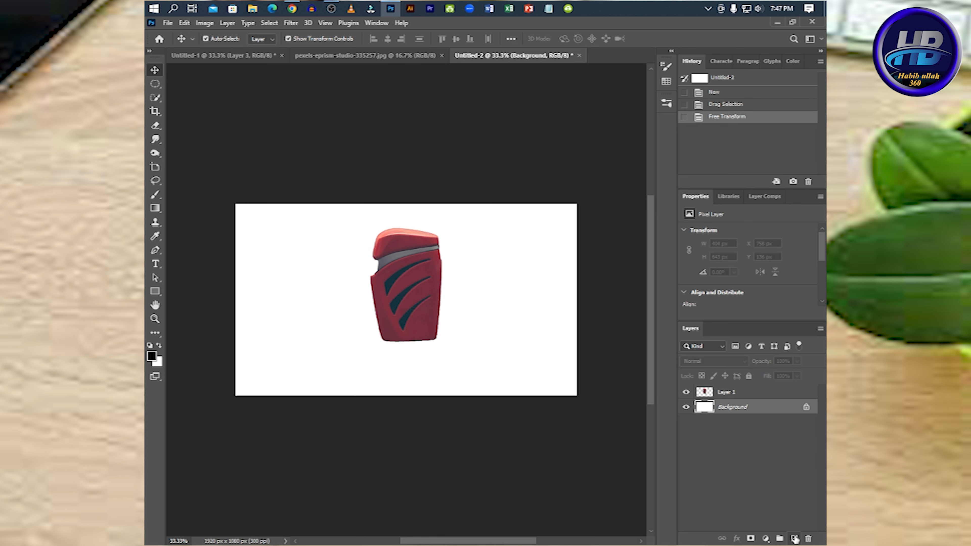
{"action": "left_click", "coordinate": [794, 538]}
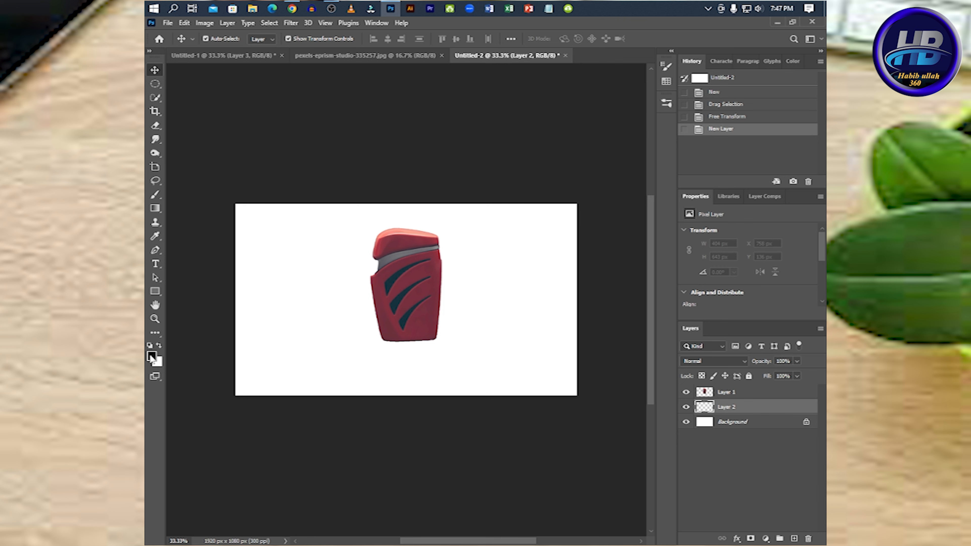
{"action": "left_click", "coordinate": [152, 357]}
{"action": "left_click_drag", "start_coordinate": [514, 431], "coordinate": [484, 361]}
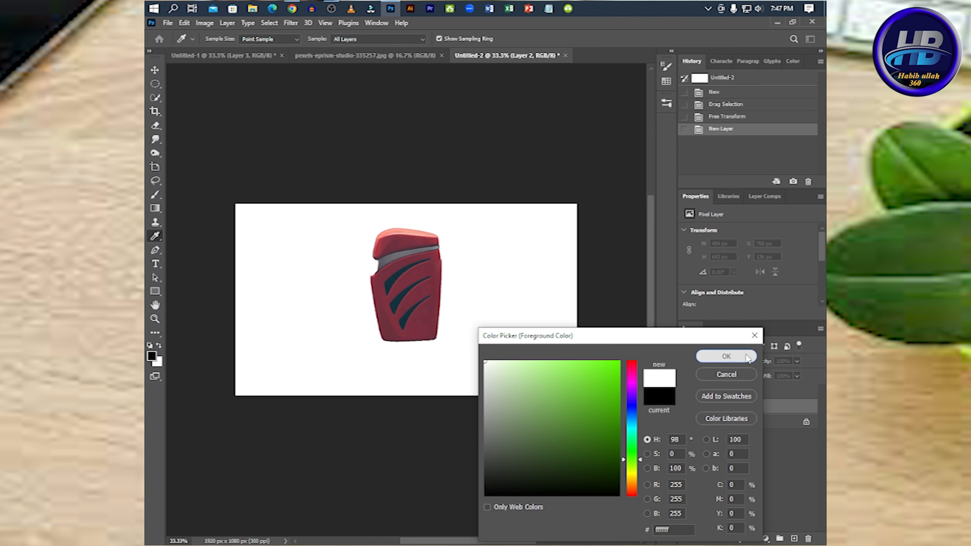
{"action": "left_click", "coordinate": [726, 356]}
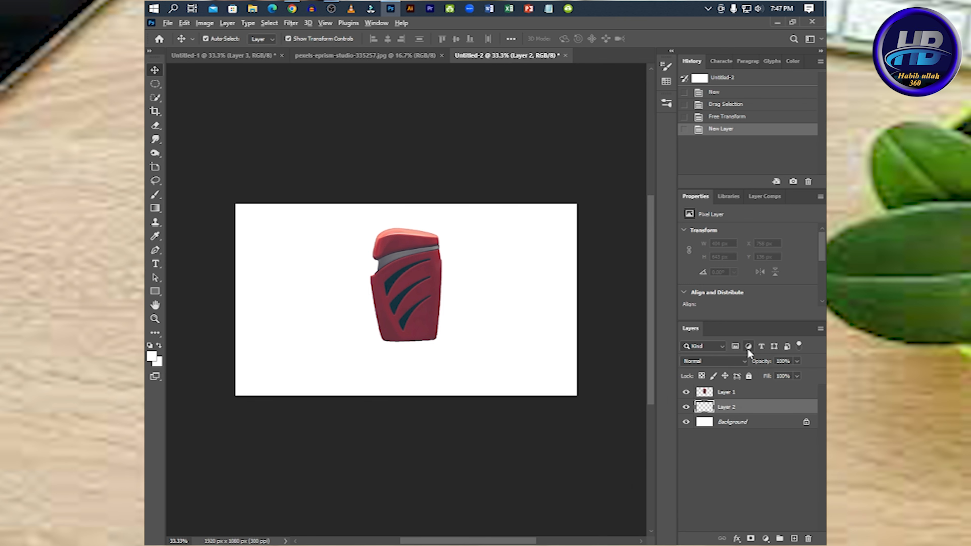
{"action": "key", "text": "alt+BackSpace"}
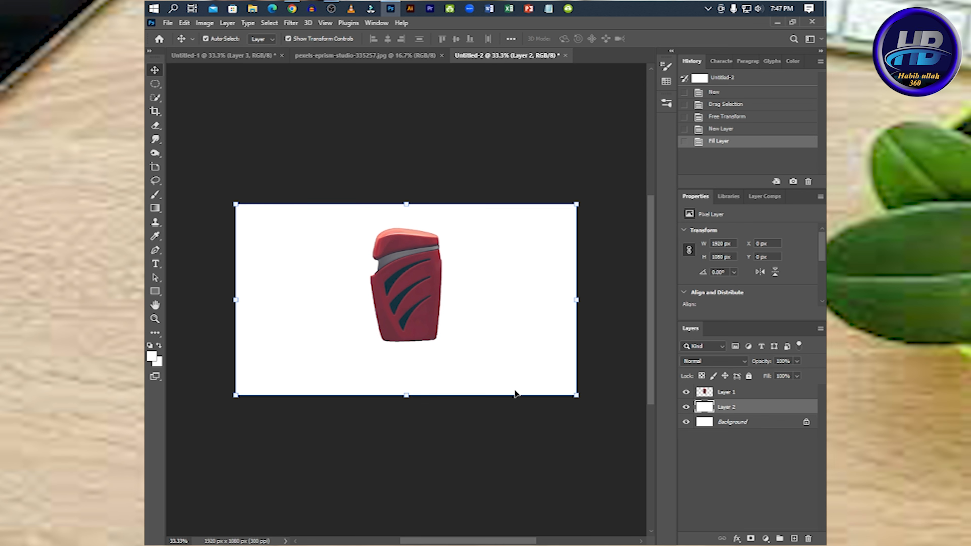
Adjust the lighter layer's Hue/Saturation with Saturation +74 and Lightness -38
{"action": "left_click", "coordinate": [416, 300]}
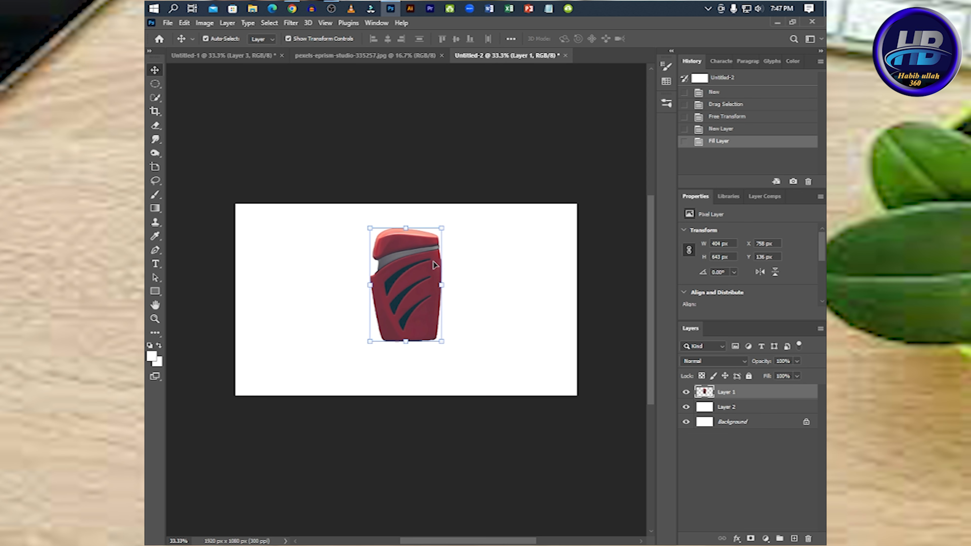
{"action": "scroll", "coordinate": [401, 275], "scroll_direction": "up", "scroll_amount": 5}
{"action": "scroll", "coordinate": [448, 299], "scroll_direction": "down", "scroll_amount": 4}
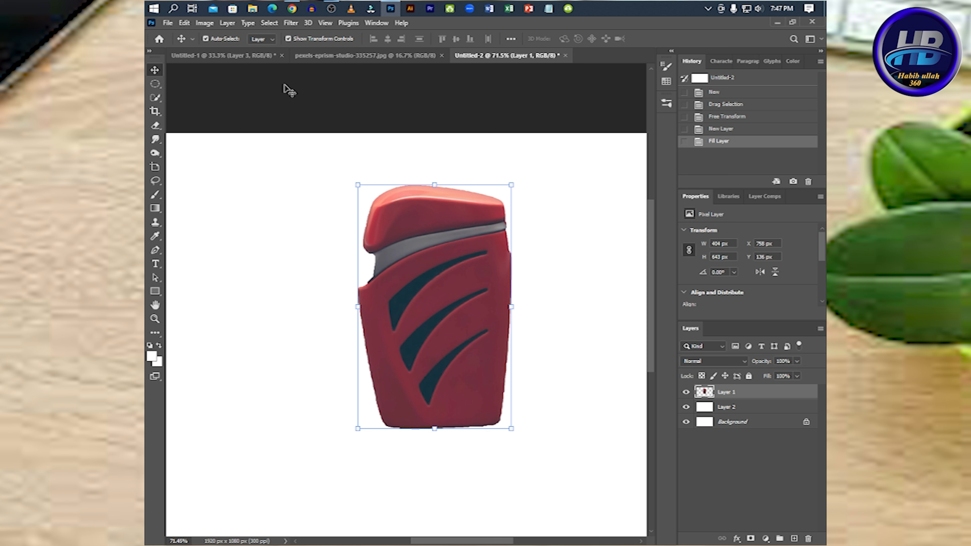
{"action": "left_click", "coordinate": [206, 23]}
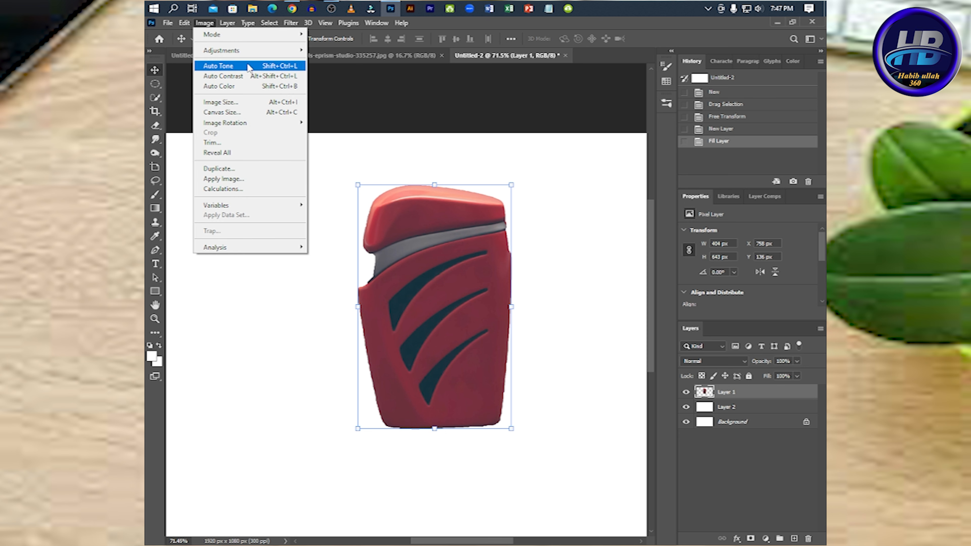
{"action": "mouse_move", "coordinate": [247, 50]}
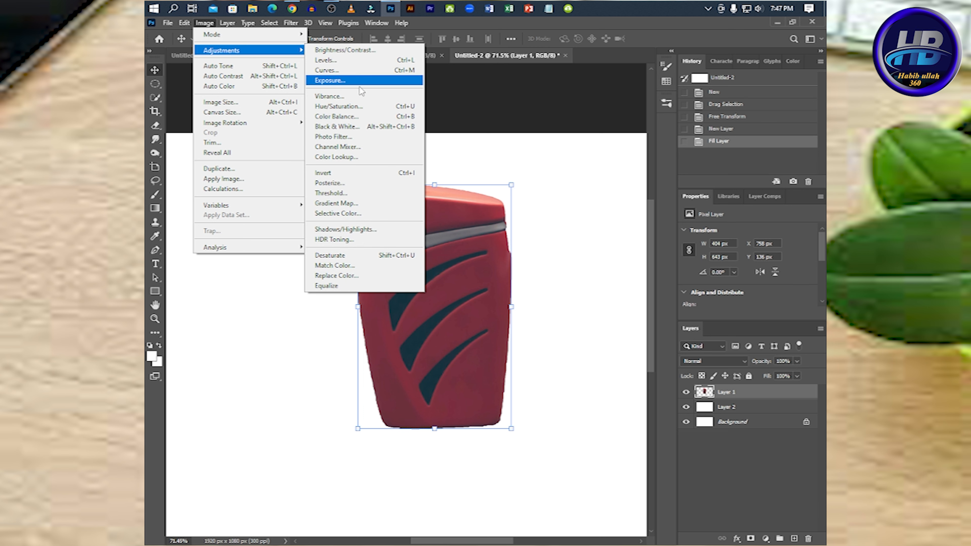
{"action": "left_click", "coordinate": [363, 106]}
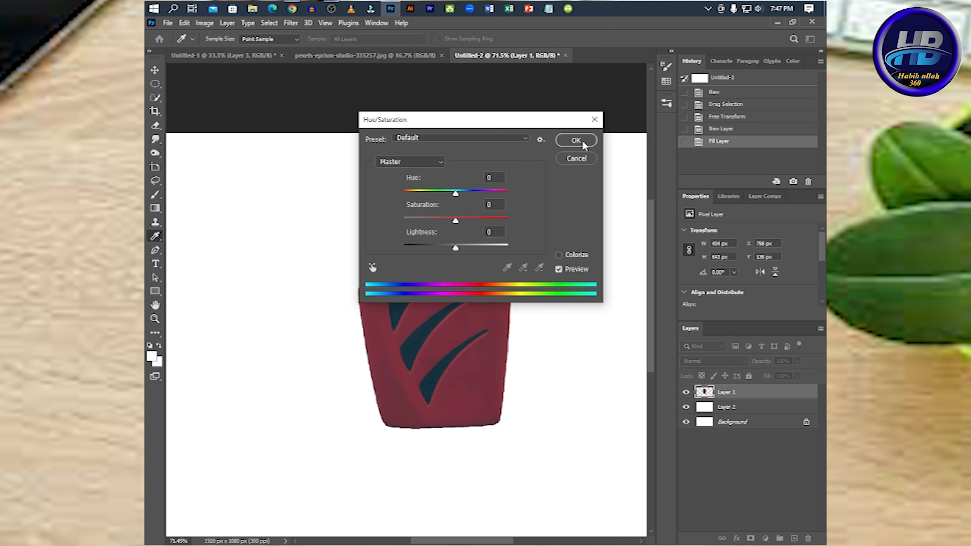
{"action": "left_click_drag", "start_coordinate": [455, 250], "coordinate": [436, 251]}
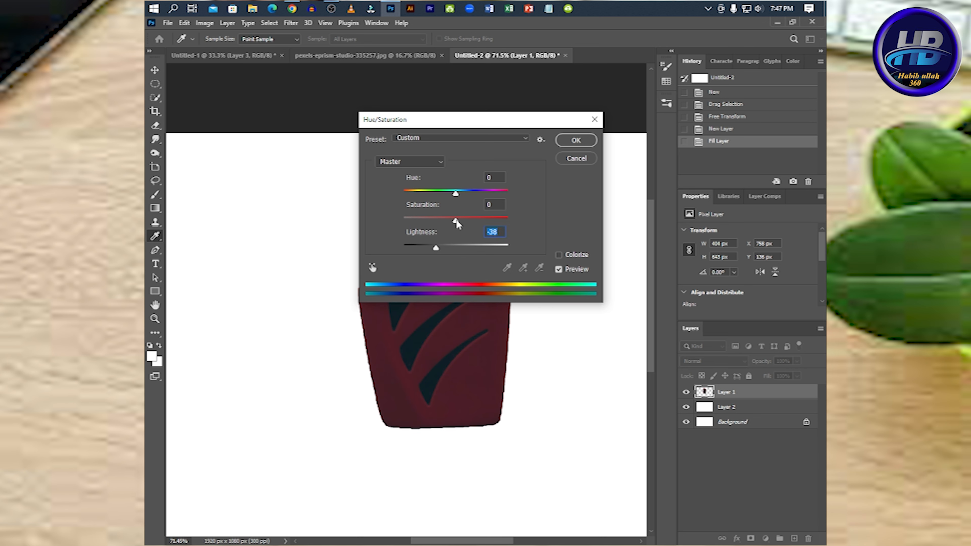
{"action": "left_click_drag", "start_coordinate": [455, 221], "coordinate": [495, 221]}
{"action": "left_click_drag", "start_coordinate": [533, 119], "coordinate": [485, 452]}
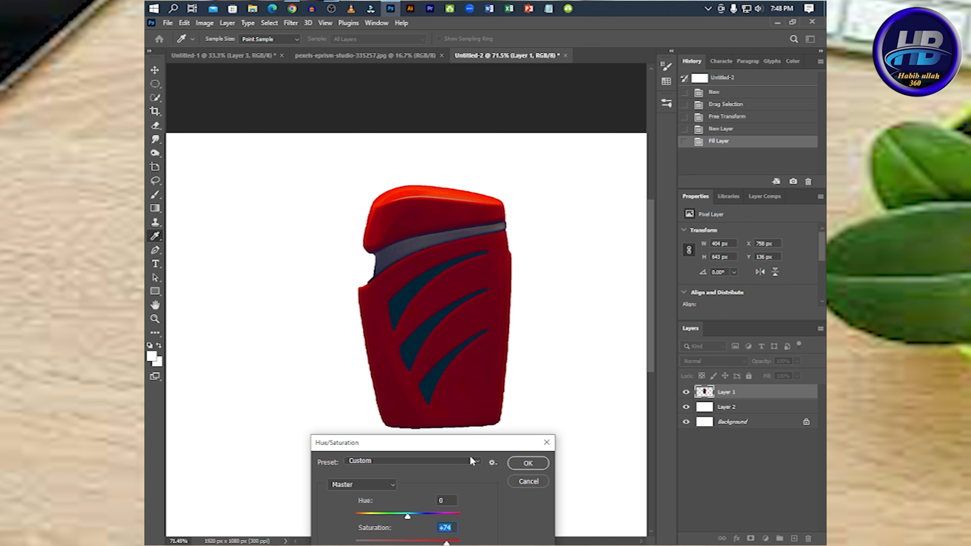
{"action": "left_click", "coordinate": [528, 463]}
{"action": "key", "text": "v"}
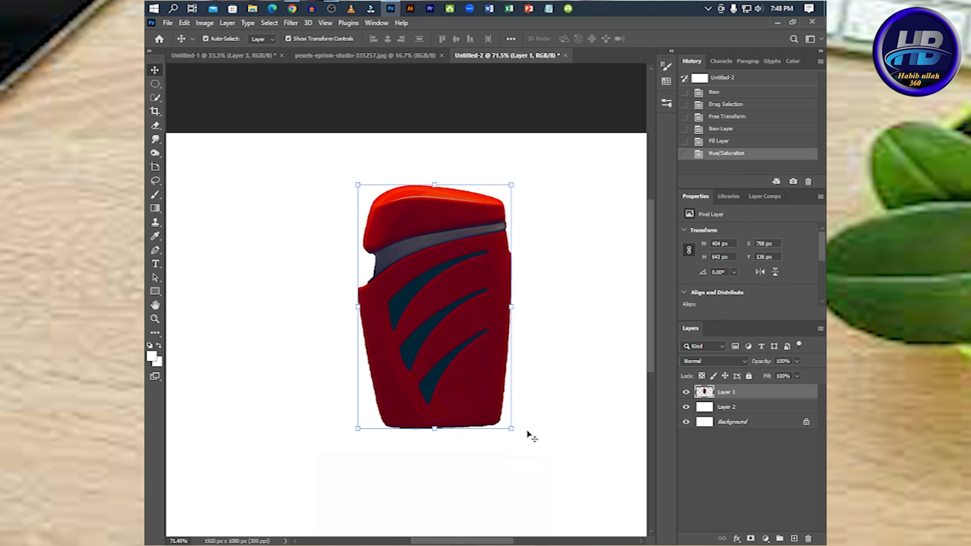
Duplicate the lighter layer and place the copy beneath the original in the layer order
{"action": "scroll", "coordinate": [538, 396], "scroll_direction": "down", "scroll_amount": 3}
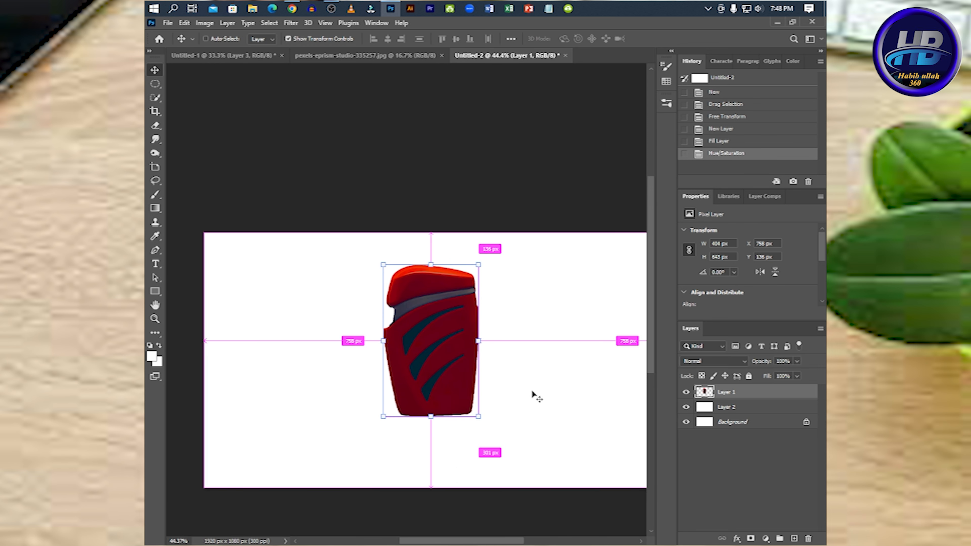
{"action": "scroll", "coordinate": [533, 397], "scroll_direction": "down", "scroll_amount": 2}
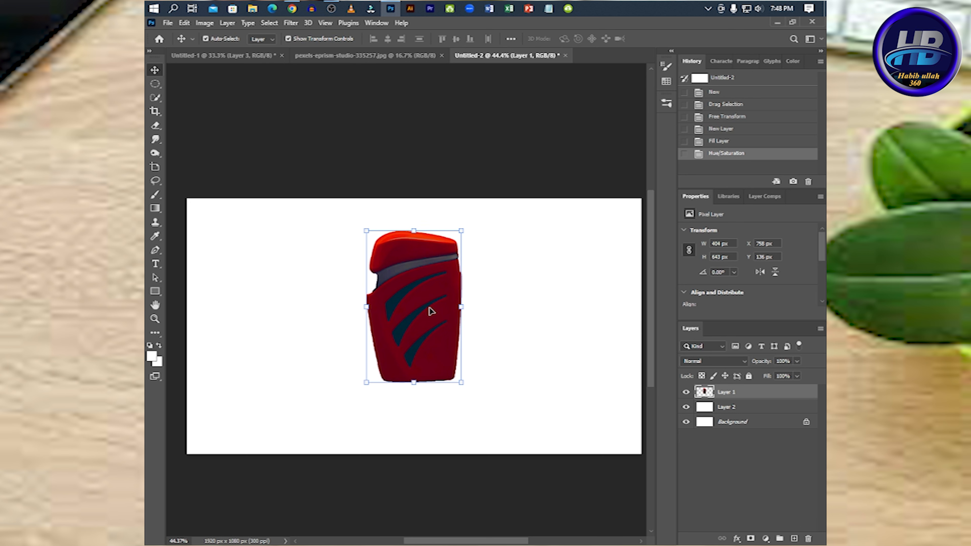
{"action": "key", "text": "ctrl"}
{"action": "key", "text": "ctrl+j"}
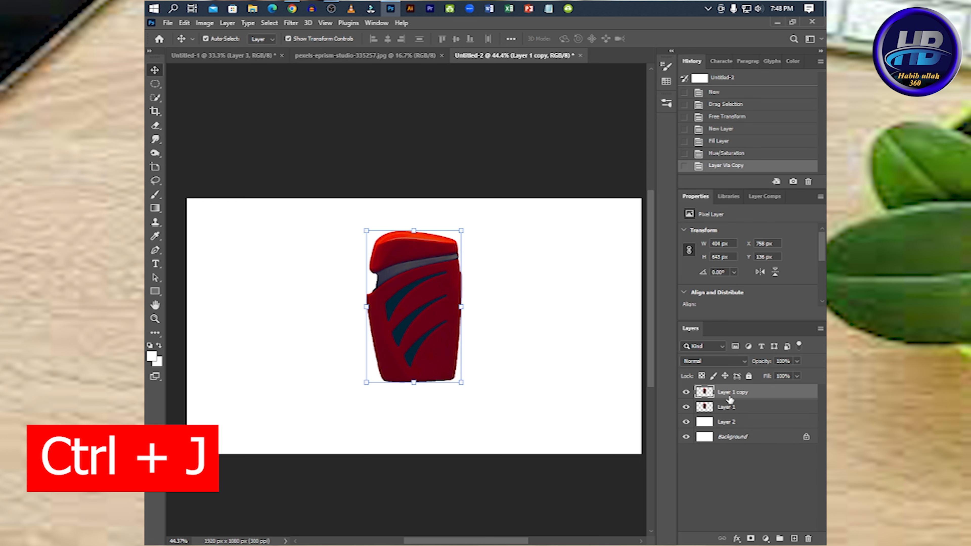
{"action": "left_click_drag", "start_coordinate": [748, 398], "coordinate": [750, 415]}
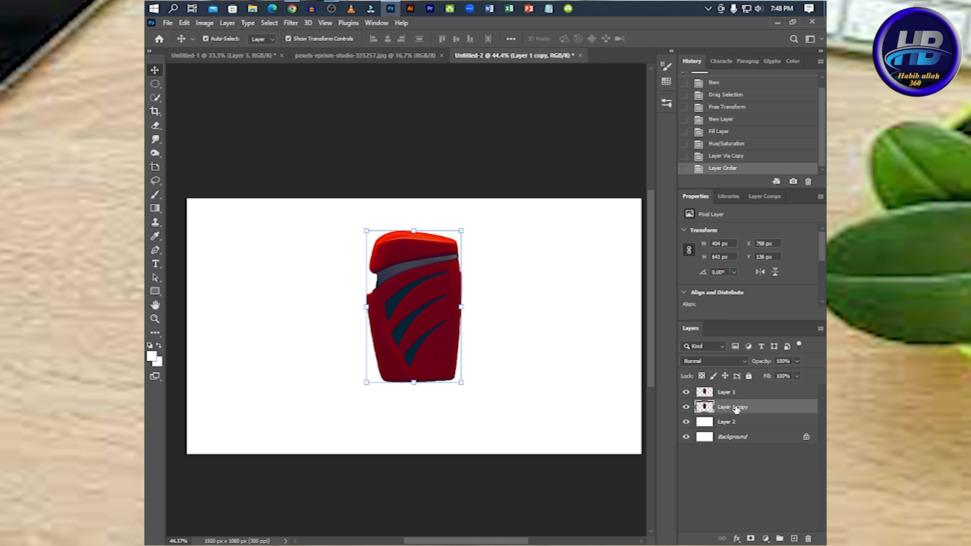
Flip the lighter copy vertically and move it straight down so it sits mirrored directly below the original
{"action": "key", "text": "ctrl+t"}
{"action": "right_click", "coordinate": [462, 315]}
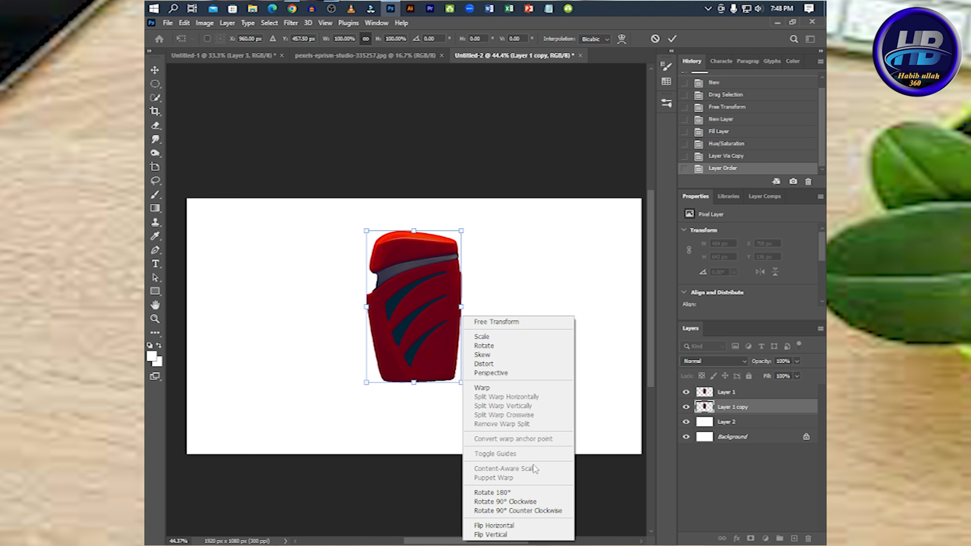
{"action": "left_click", "coordinate": [536, 535]}
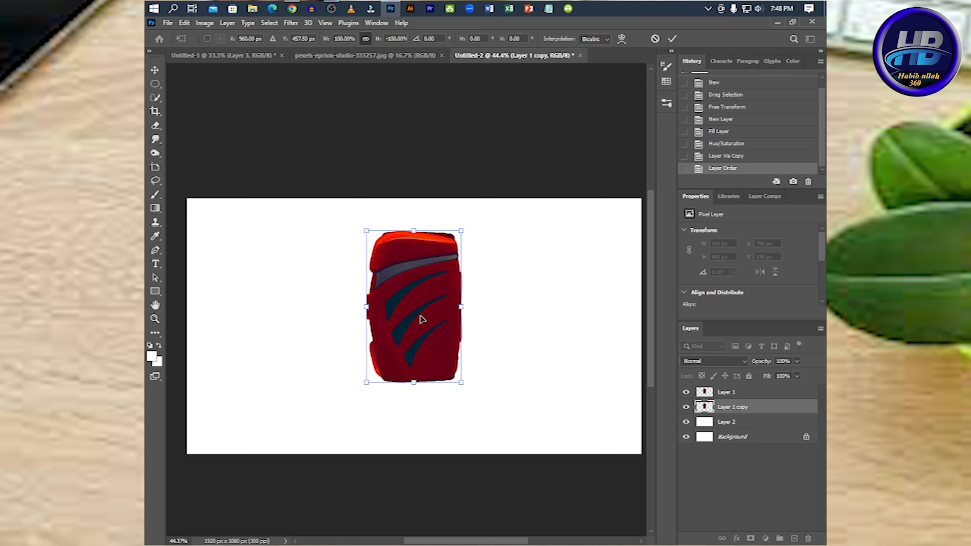
{"action": "left_click_drag", "start_coordinate": [421, 311], "coordinate": [427, 462]}
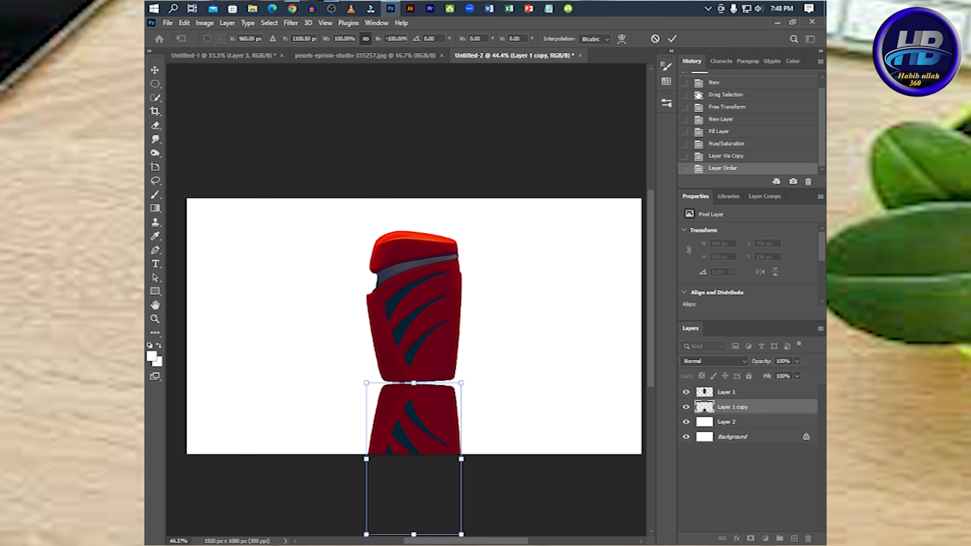
{"action": "left_click", "coordinate": [671, 38]}
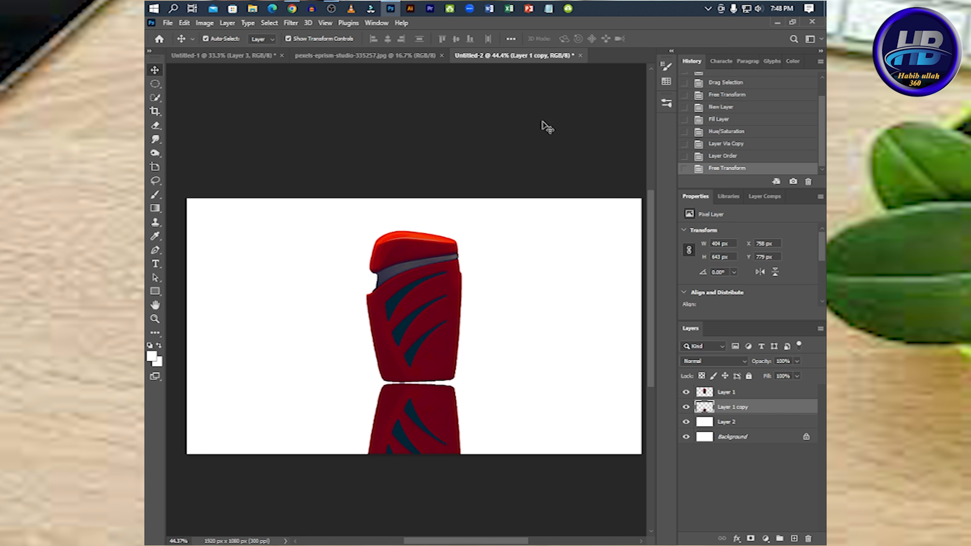
Warp the mirrored copy, pulling both upper corners slightly upward to fit the curved base of the lighter
{"action": "left_click", "coordinate": [432, 431]}
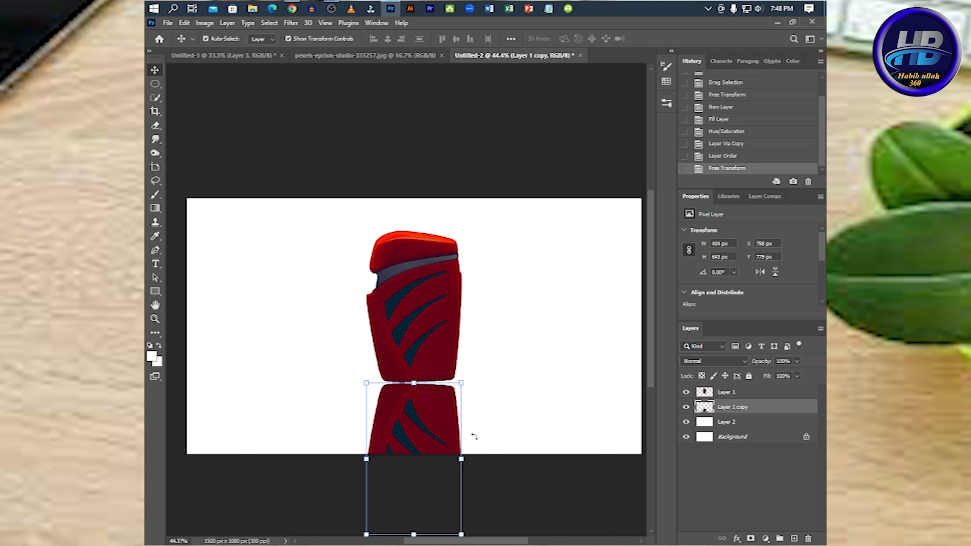
{"action": "right_click", "coordinate": [466, 419]}
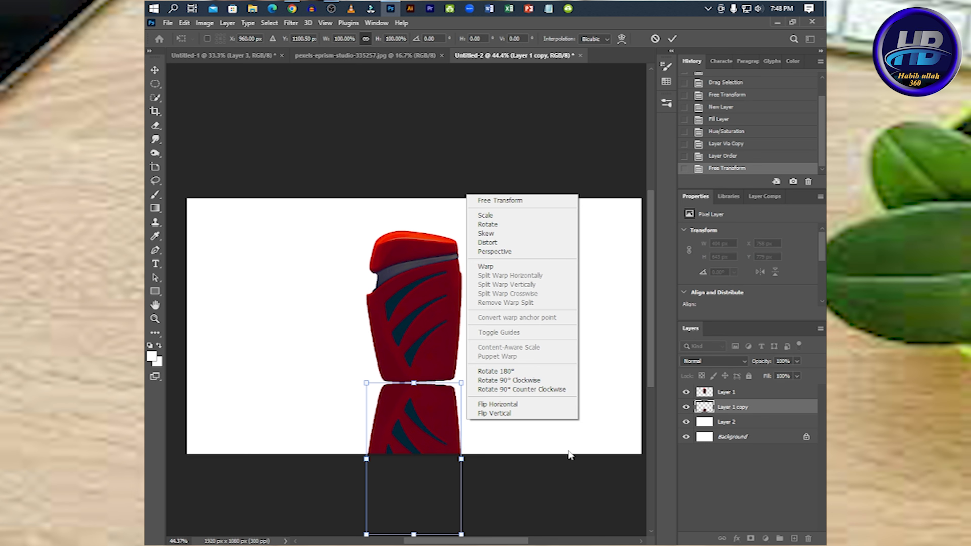
{"action": "left_click", "coordinate": [513, 267]}
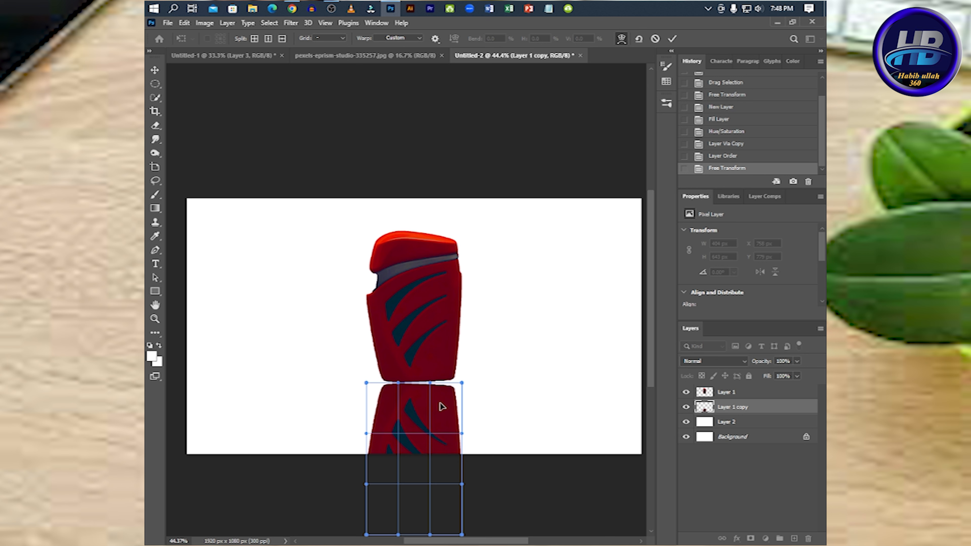
{"action": "left_click_drag", "start_coordinate": [448, 406], "coordinate": [449, 405]}
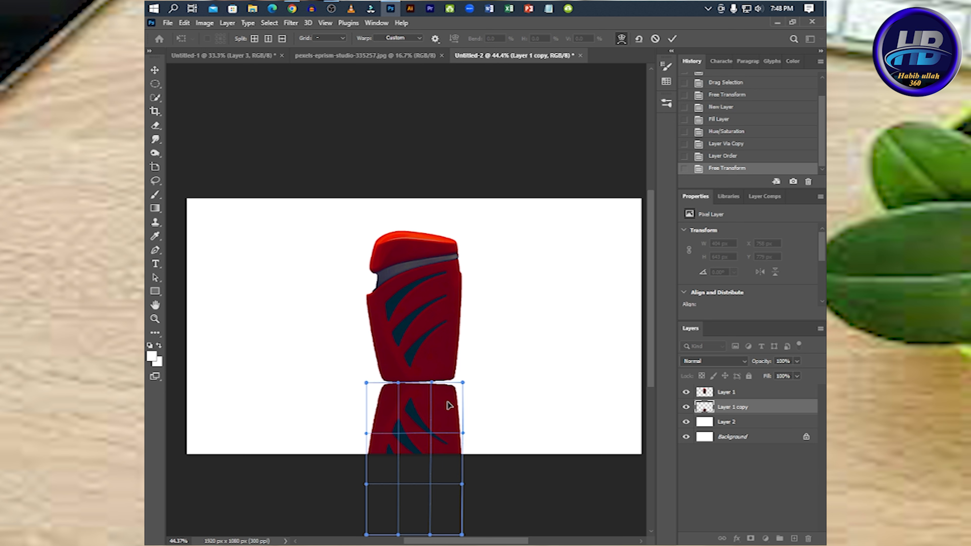
{"action": "left_click_drag", "start_coordinate": [460, 383], "coordinate": [464, 379]}
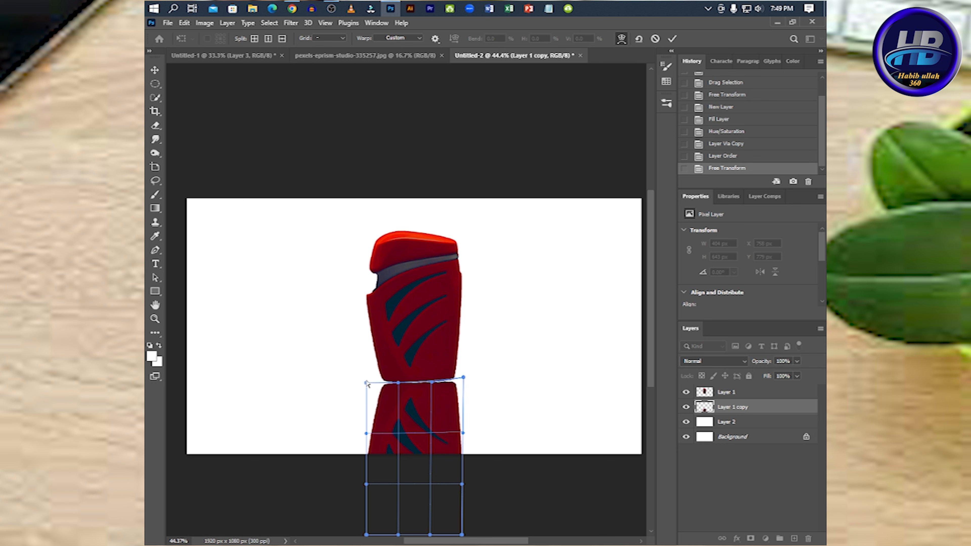
{"action": "left_click_drag", "start_coordinate": [366, 383], "coordinate": [366, 377]}
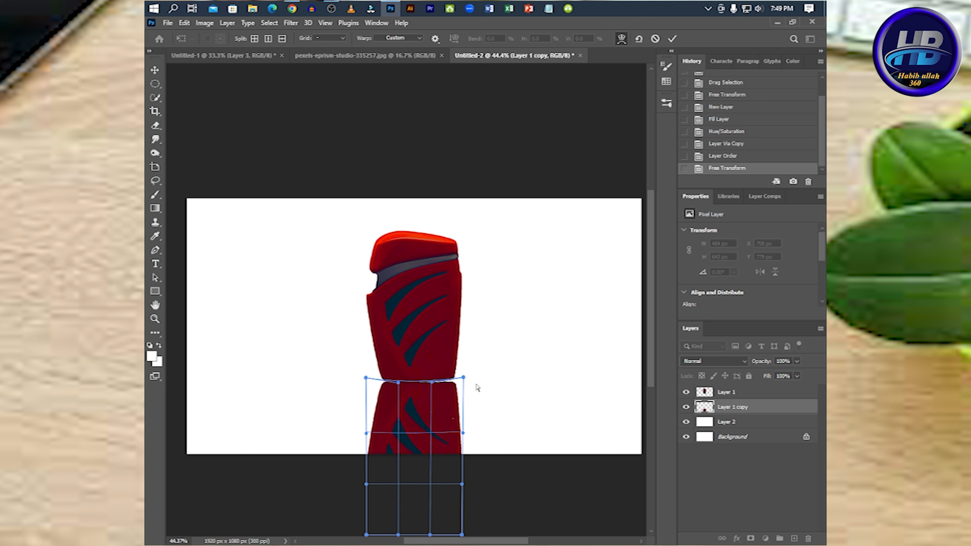
{"action": "left_click_drag", "start_coordinate": [464, 378], "coordinate": [467, 374]}
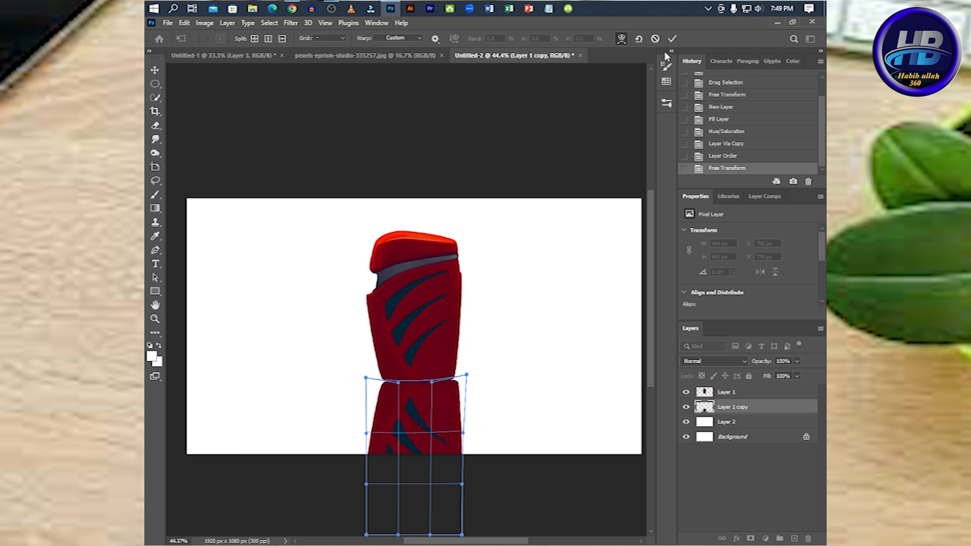
{"action": "left_click", "coordinate": [672, 38]}
{"action": "left_click", "coordinate": [658, 474]}
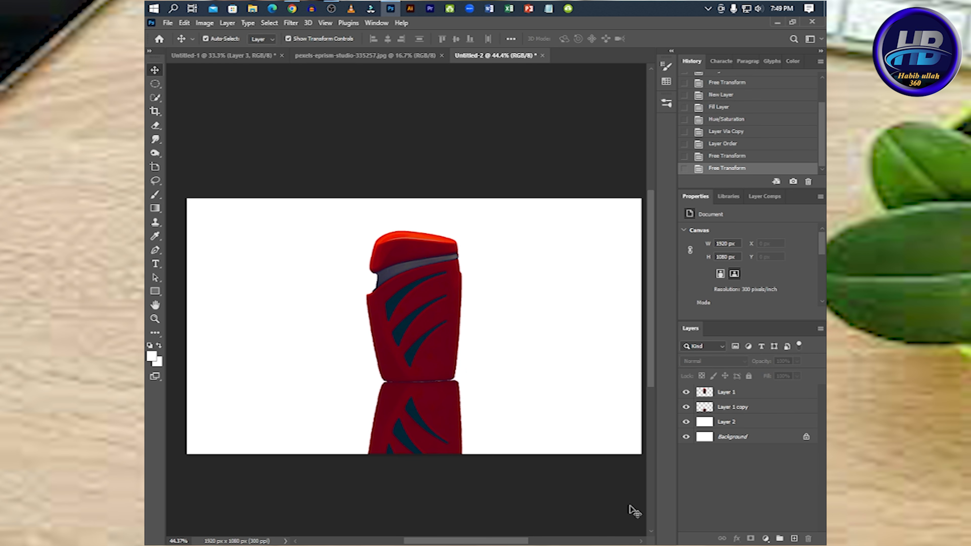
Nudge the mirrored copy down a few pixels to Y 769 px
{"action": "left_click", "coordinate": [445, 428]}
{"action": "key", "text": "Down"}
{"action": "key", "text": "Down"}
{"action": "key", "text": "Down"}
{"action": "key", "text": "Down"}
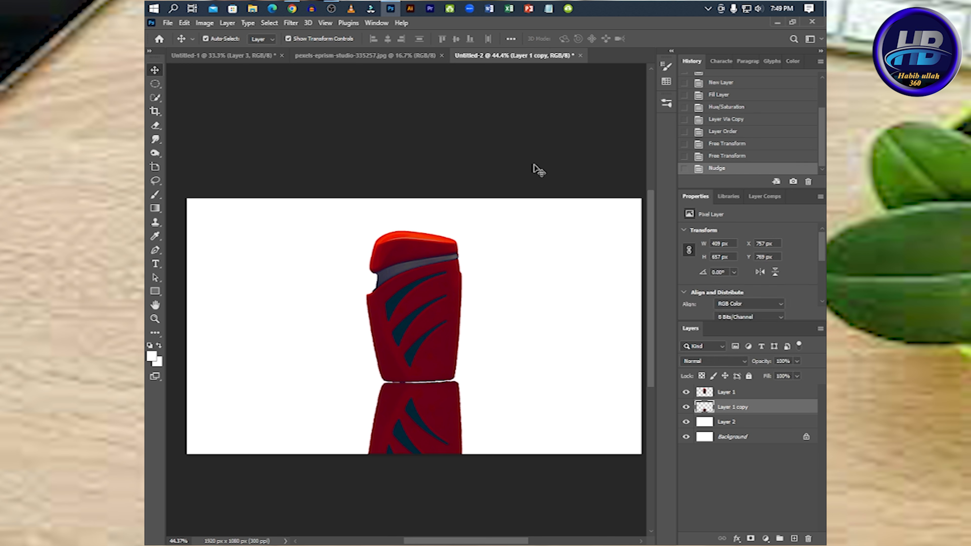
Select the mirrored lighter copy and set the Gradient tool to the Black, White gradient
{"action": "left_click", "coordinate": [539, 171]}
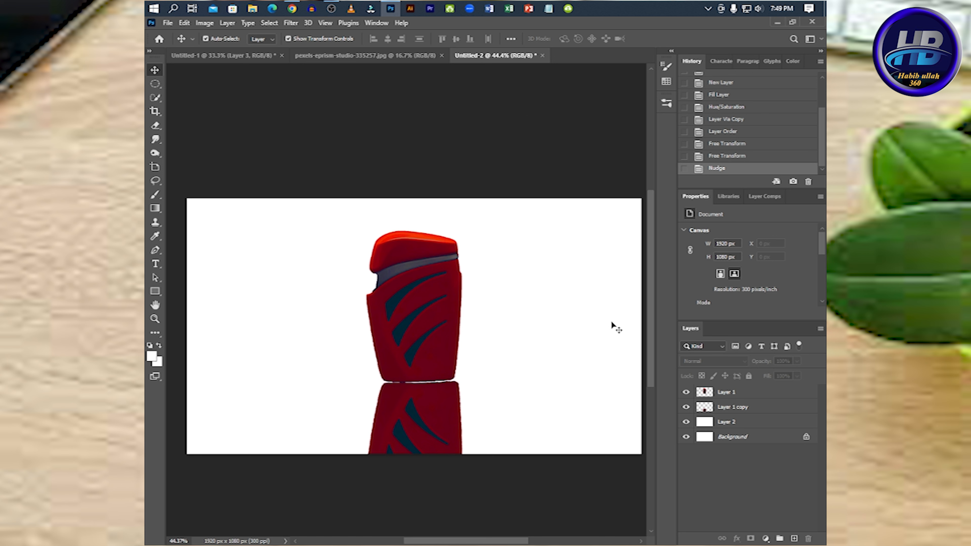
{"action": "left_click", "coordinate": [434, 440]}
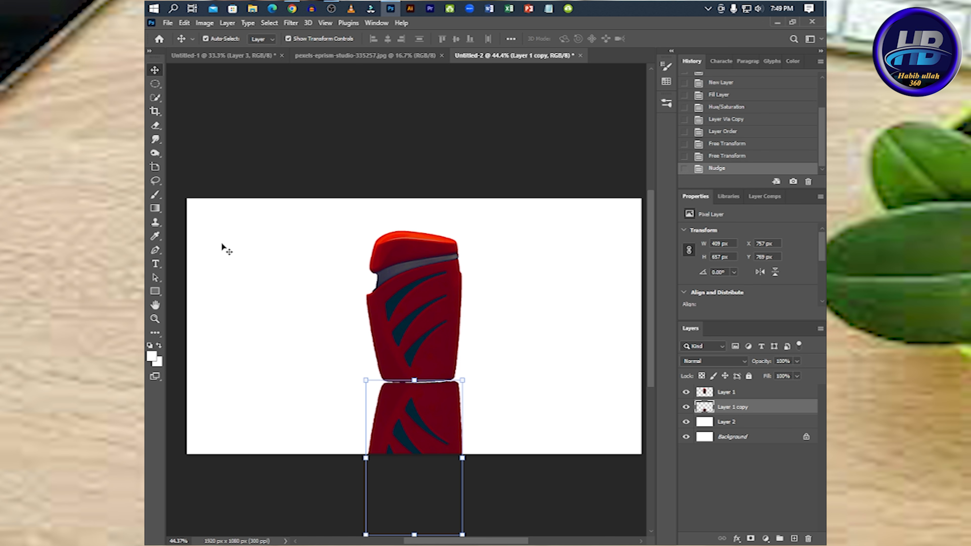
{"action": "left_click", "coordinate": [155, 208]}
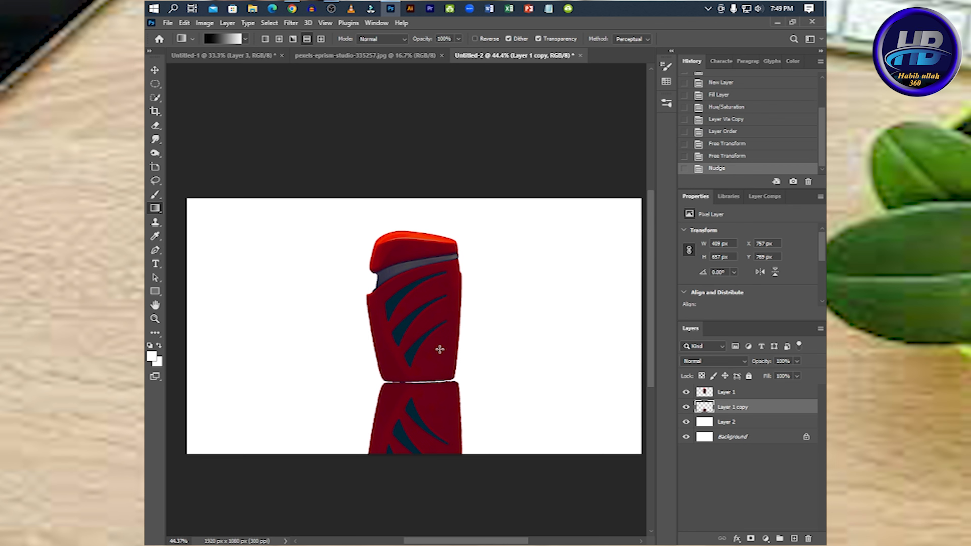
{"action": "left_click", "coordinate": [232, 38]}
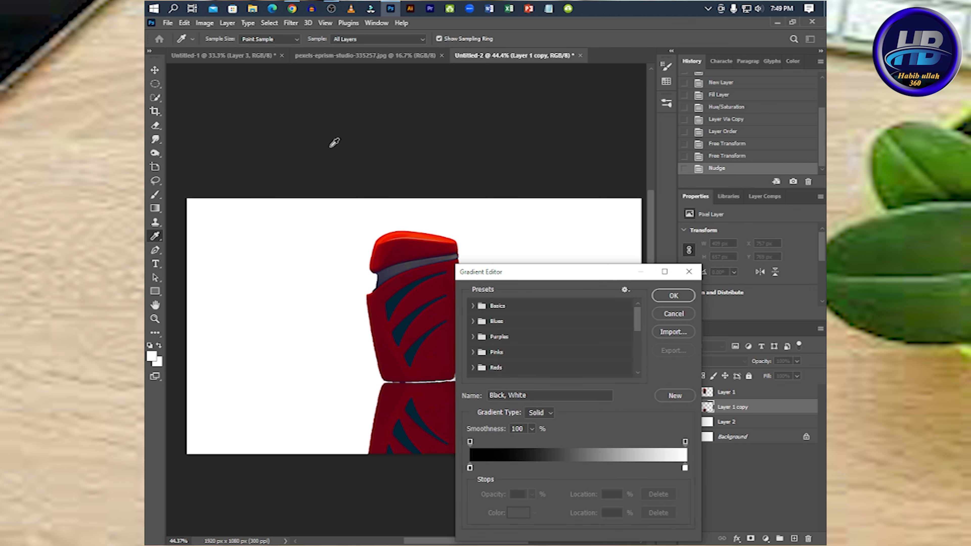
{"action": "left_click", "coordinate": [684, 298]}
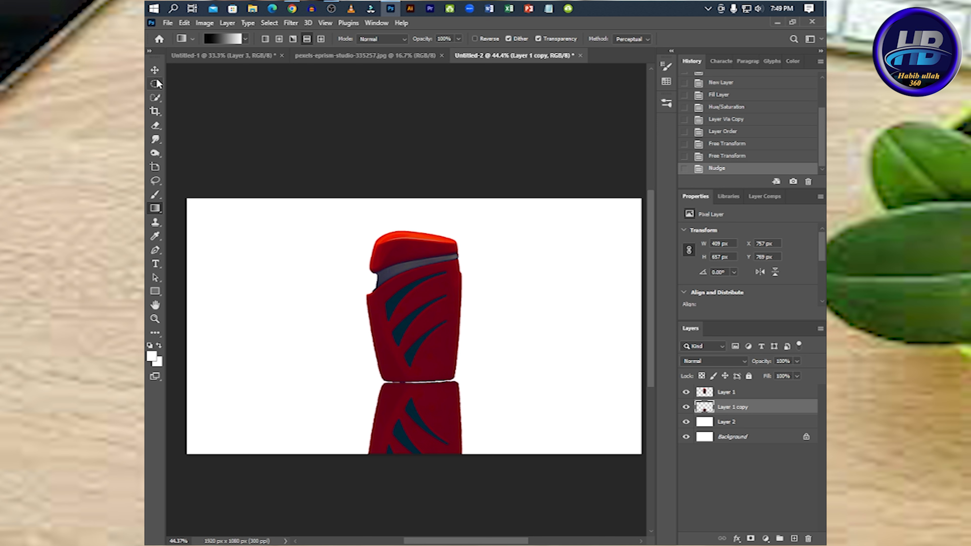
{"action": "left_click", "coordinate": [155, 70]}
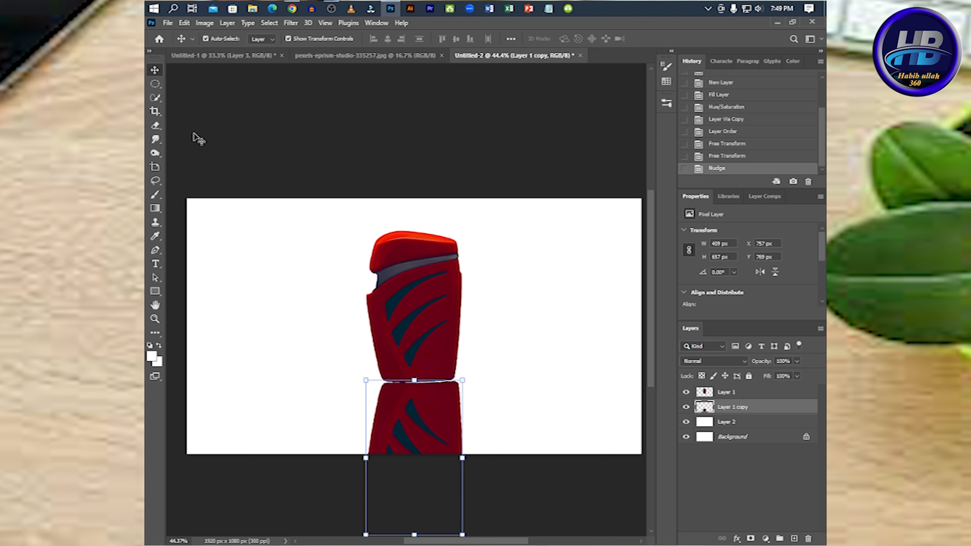
Add a layer mask to the mirrored copy and draw a black-to-white gradient on it, fading the reflection out toward the canvas's lower edge
{"action": "left_click", "coordinate": [751, 538]}
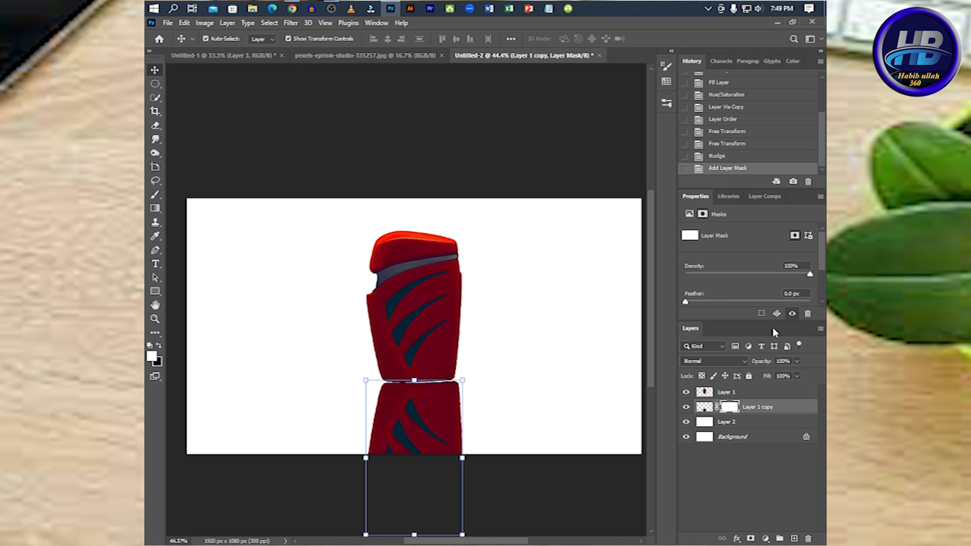
{"action": "left_click", "coordinate": [155, 208]}
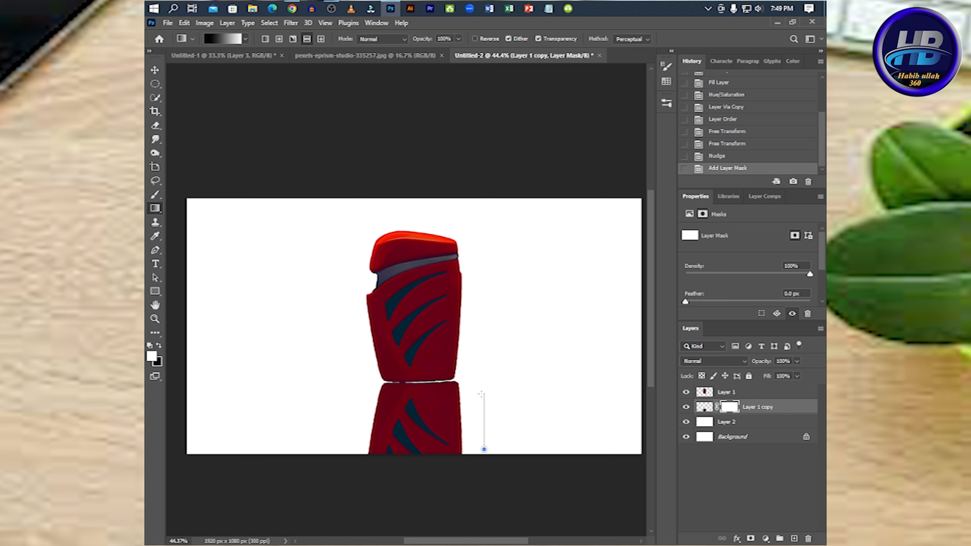
{"action": "left_click_drag", "start_coordinate": [484, 382], "coordinate": [484, 449]}
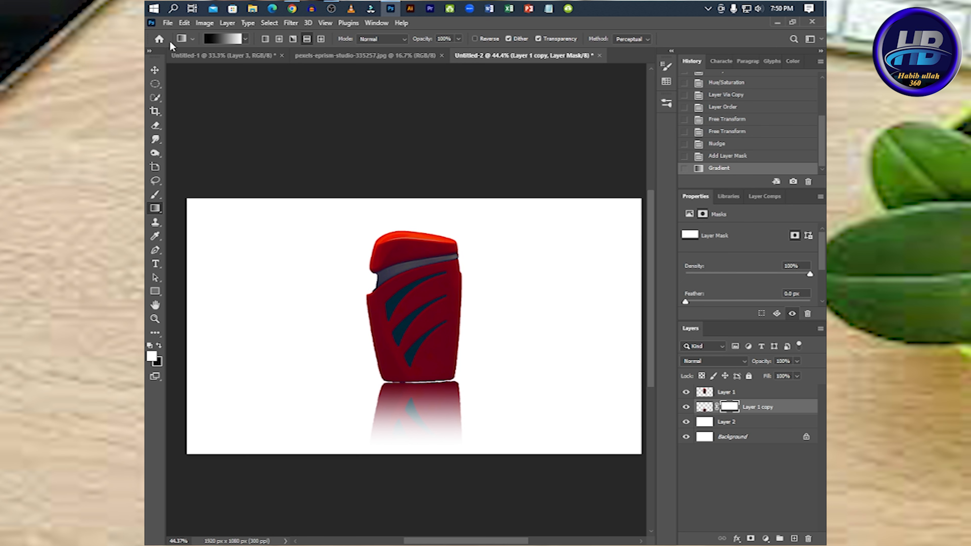
{"action": "left_click", "coordinate": [155, 70]}
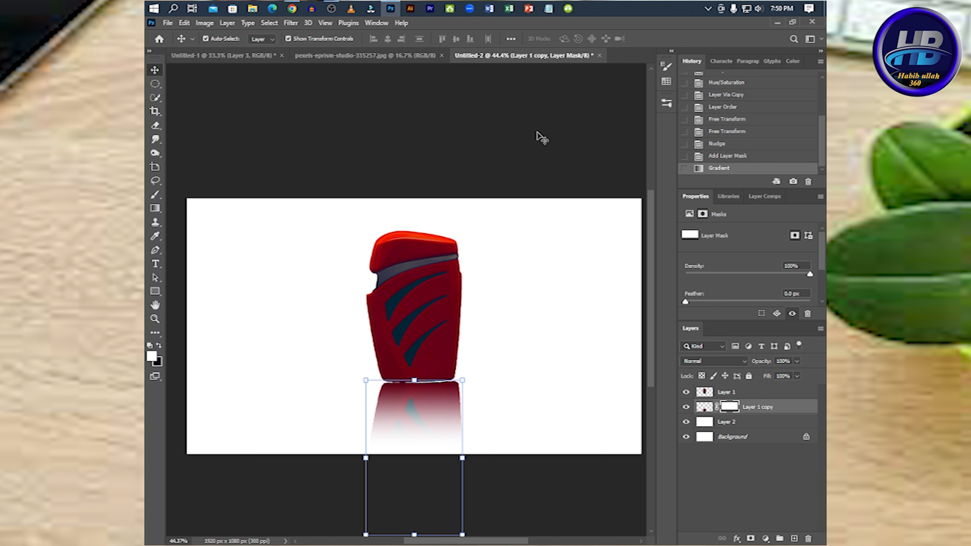
{"action": "left_click", "coordinate": [539, 139]}
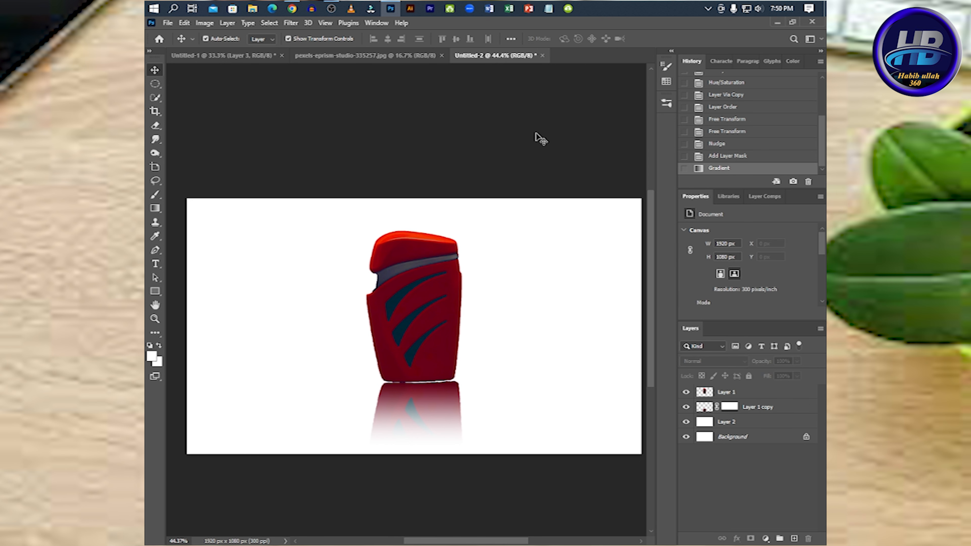
Apply a Gradient Overlay to the white Layer 2 using the reversed linear peach-pink gradient Pink_05 at -63° and 150% scale
{"action": "left_click", "coordinate": [761, 422]}
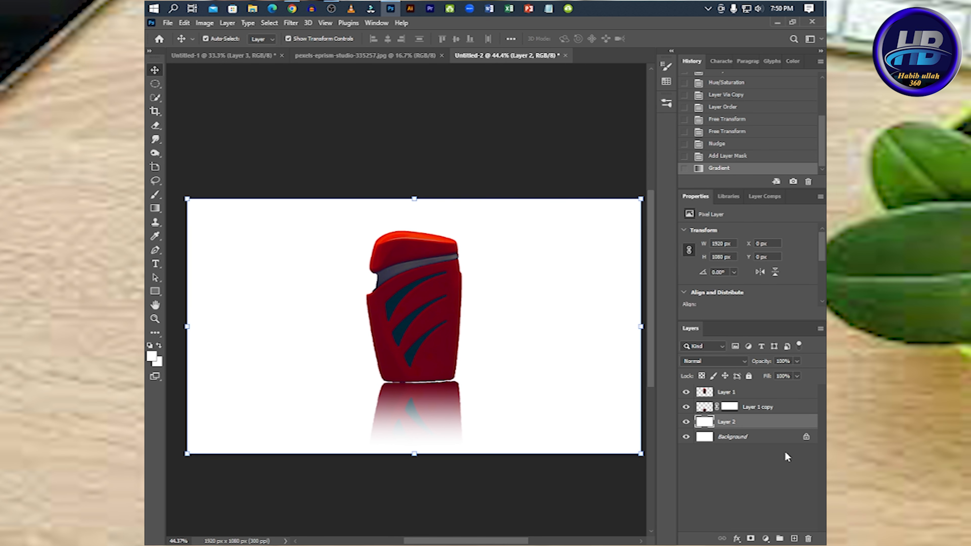
{"action": "right_click", "coordinate": [743, 424]}
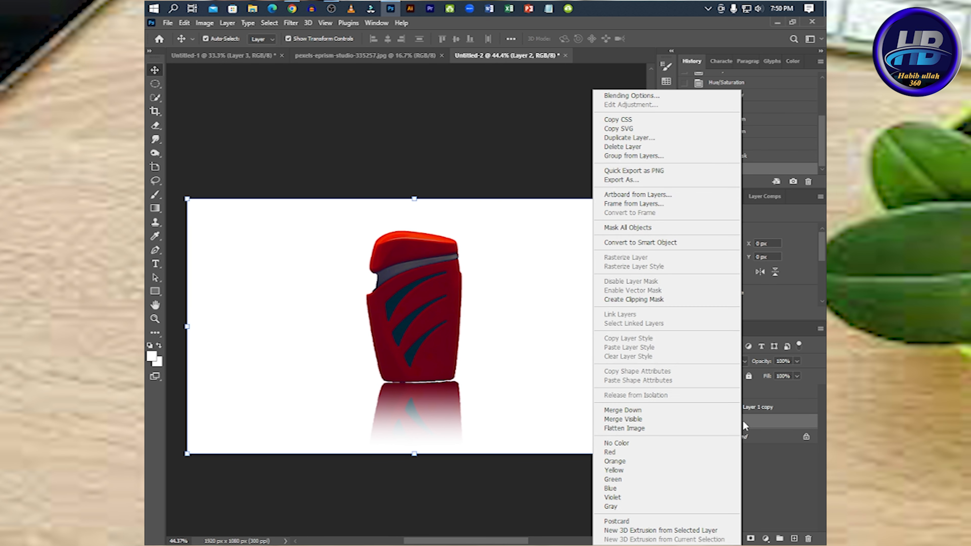
{"action": "left_click", "coordinate": [690, 99]}
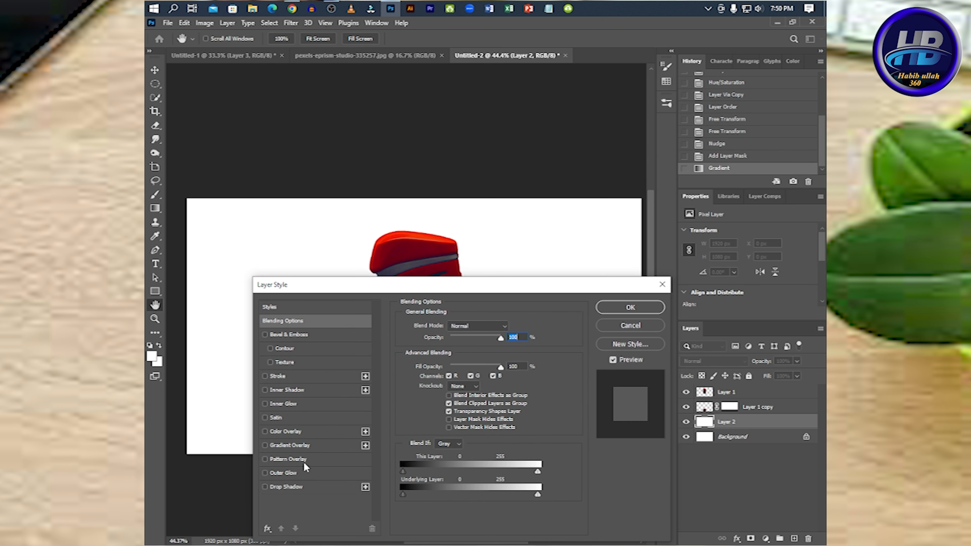
{"action": "left_click", "coordinate": [311, 444]}
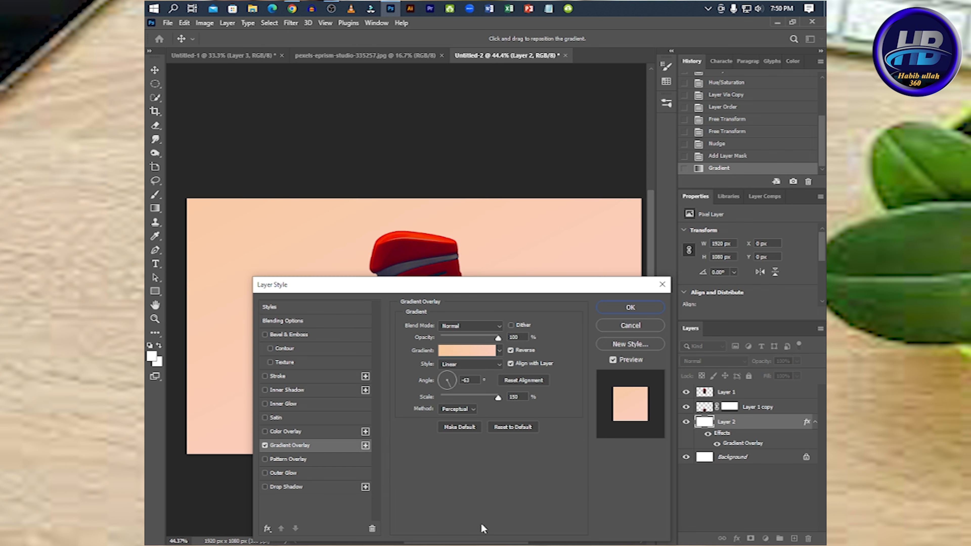
{"action": "left_click", "coordinate": [484, 351]}
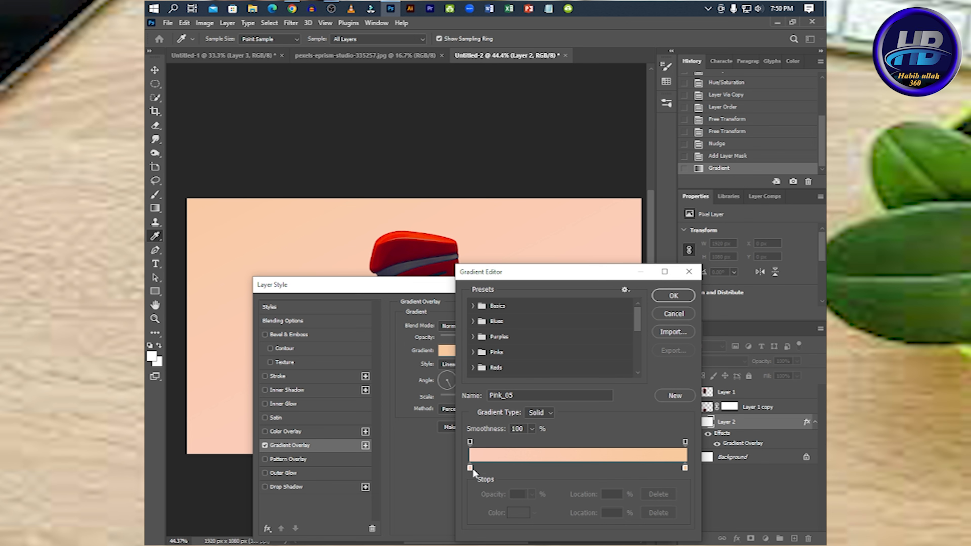
{"action": "left_click", "coordinate": [689, 271]}
{"action": "left_click_drag", "start_coordinate": [572, 289], "coordinate": [597, 271]}
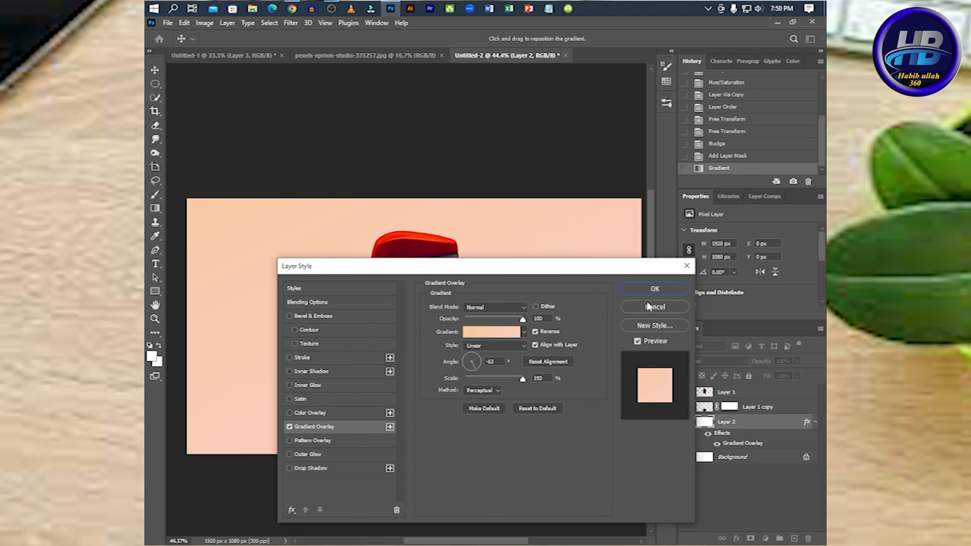
{"action": "left_click", "coordinate": [657, 288]}
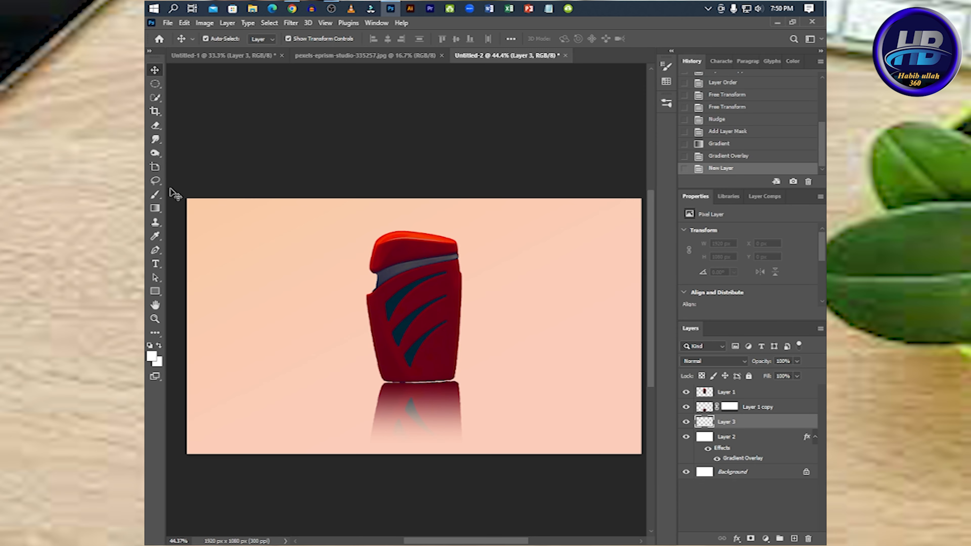
On a new layer above the gradient background, paint one black (000000) dab beside the lighter with a 50 px brush at 0% hardness
{"action": "left_click", "coordinate": [156, 194]}
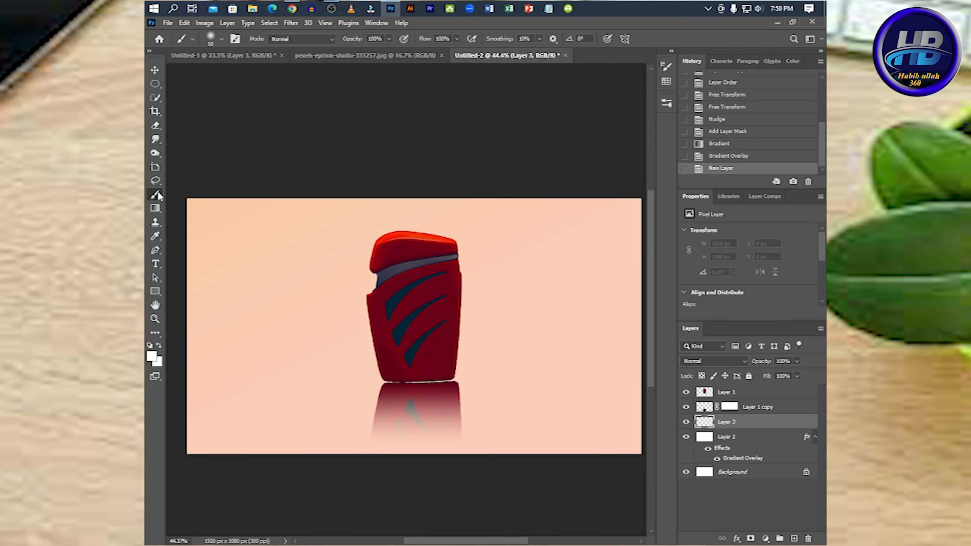
{"action": "left_click", "coordinate": [214, 38]}
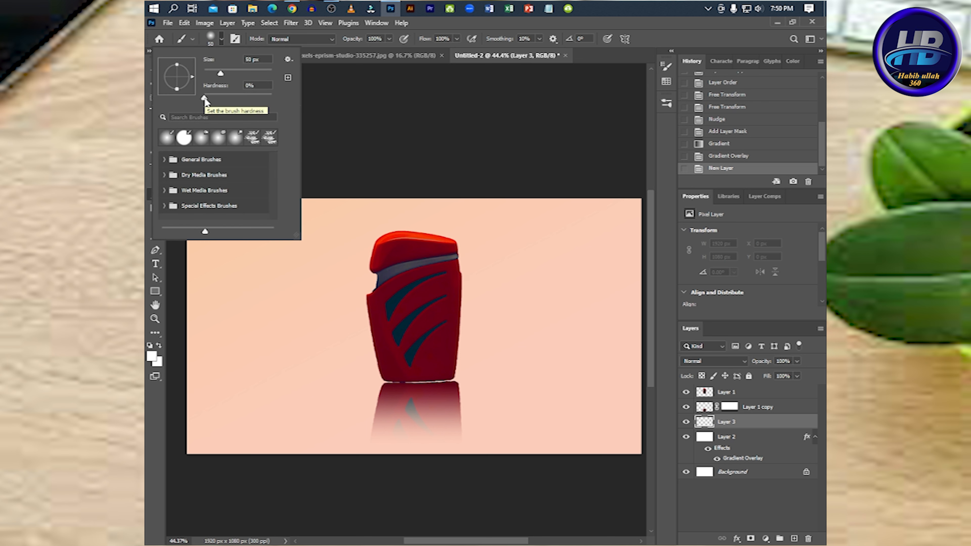
{"action": "mouse_move", "coordinate": [204, 98]}
{"action": "left_mouse_down"}
{"action": "mouse_move", "coordinate": [273, 99]}
{"action": "mouse_move", "coordinate": [160, 96]}
{"action": "left_mouse_up"}
{"action": "left_click", "coordinate": [211, 39]}
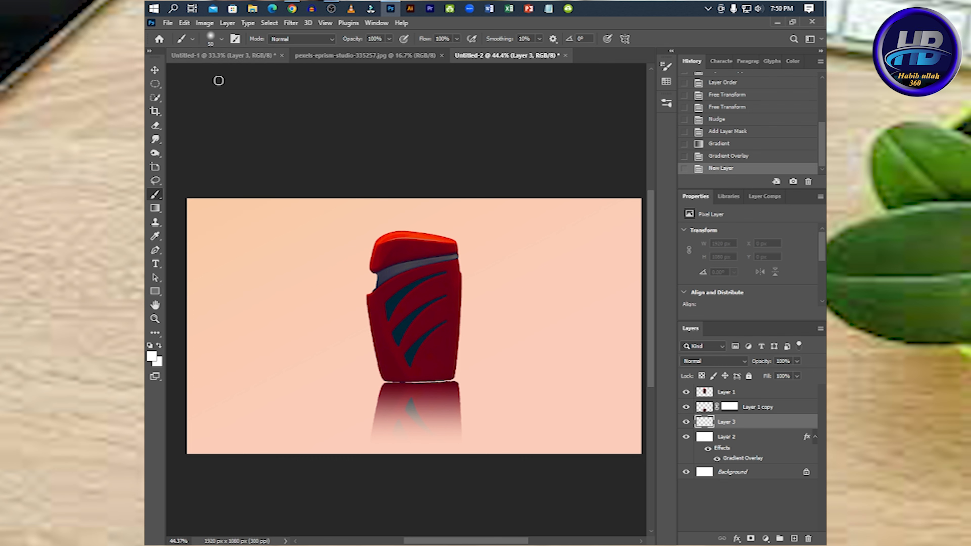
{"action": "left_click", "coordinate": [151, 357]}
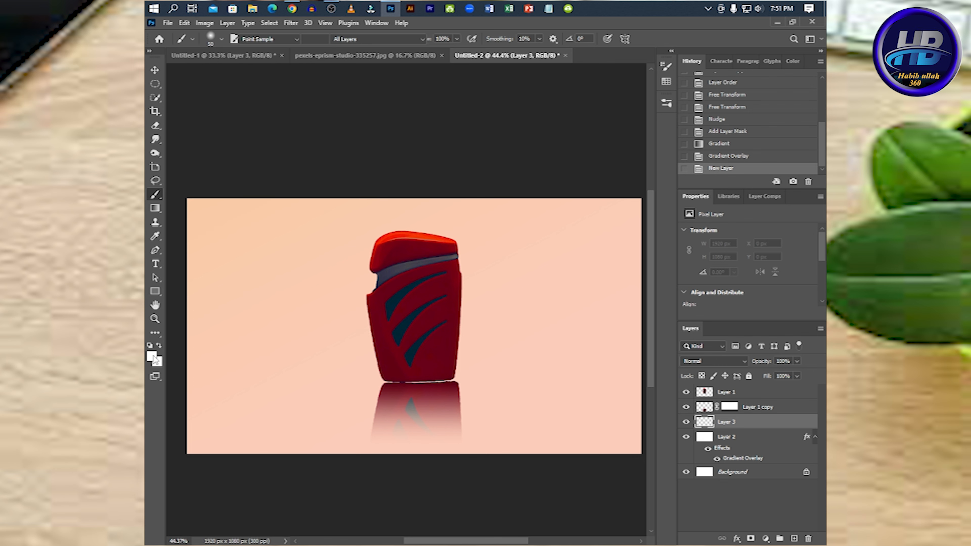
{"action": "type", "text": "000000"}
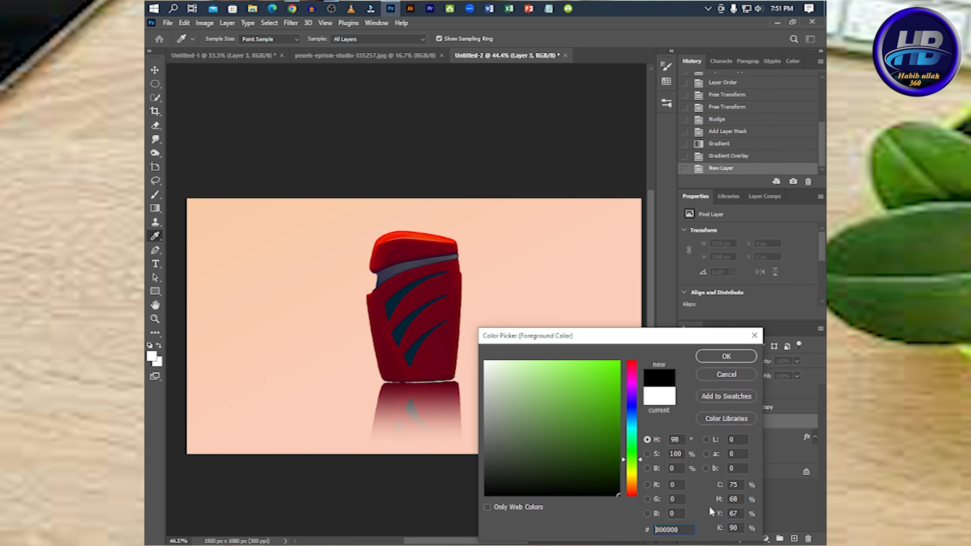
{"action": "left_click", "coordinate": [743, 359]}
{"action": "left_click", "coordinate": [553, 308]}
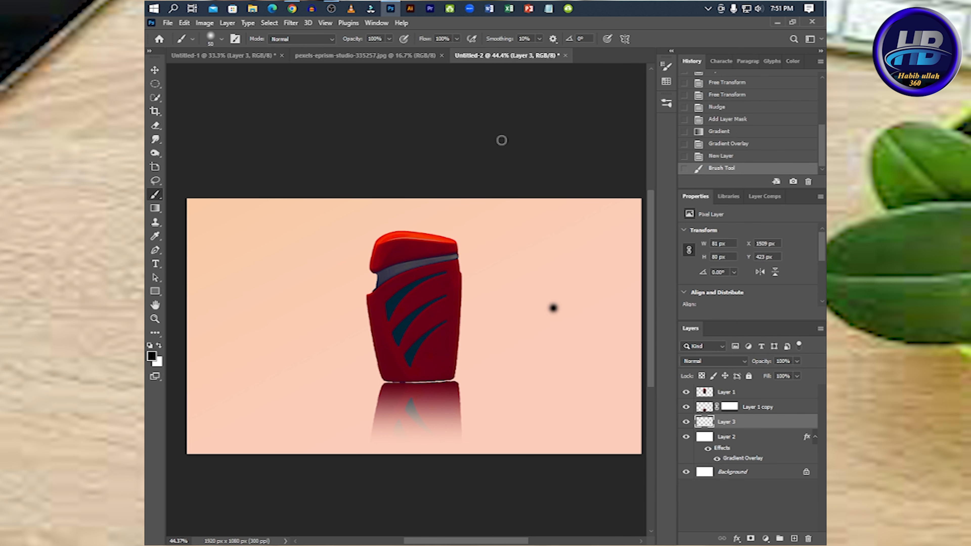
Move the black dab toward the canvas's left edge and stretch it horizontally into a thin streak about 2570 px wide
{"action": "left_click", "coordinate": [155, 69]}
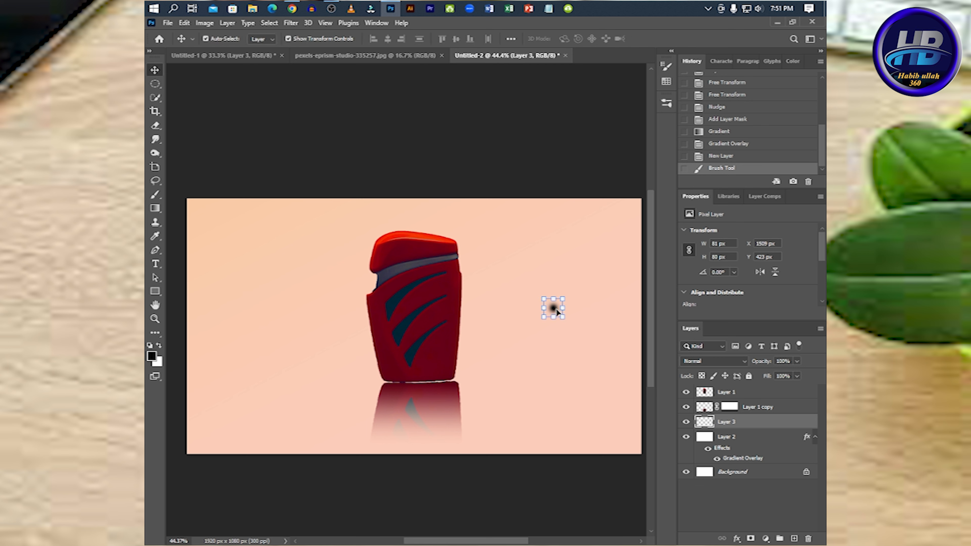
{"action": "mouse_move", "coordinate": [556, 311]}
{"action": "left_mouse_down"}
{"action": "mouse_move", "coordinate": [217, 332]}
{"action": "mouse_move", "coordinate": [675, 323]}
{"action": "left_mouse_up"}
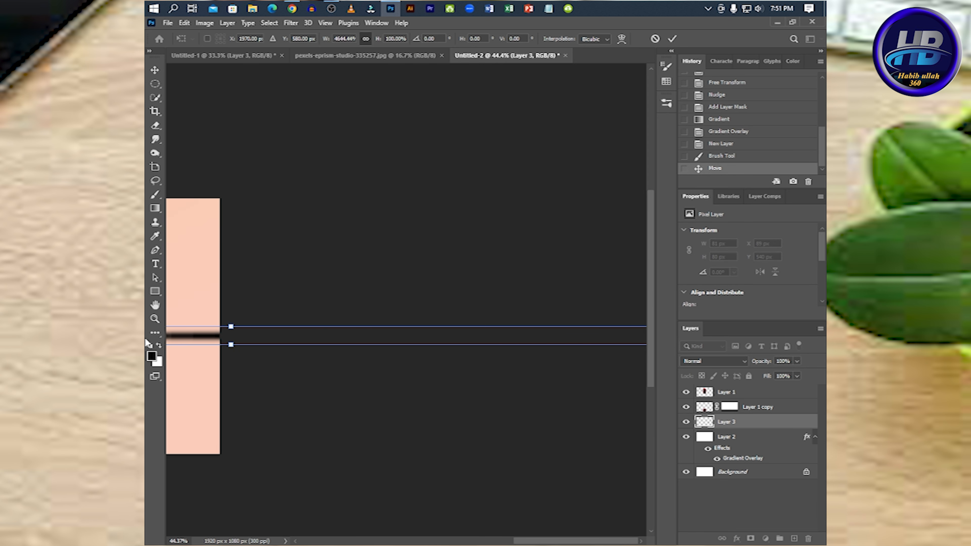
{"action": "scroll", "coordinate": [257, 385], "scroll_direction": "left", "scroll_amount": 5}
{"action": "scroll", "coordinate": [256, 385], "scroll_direction": "left", "scroll_amount": 10}
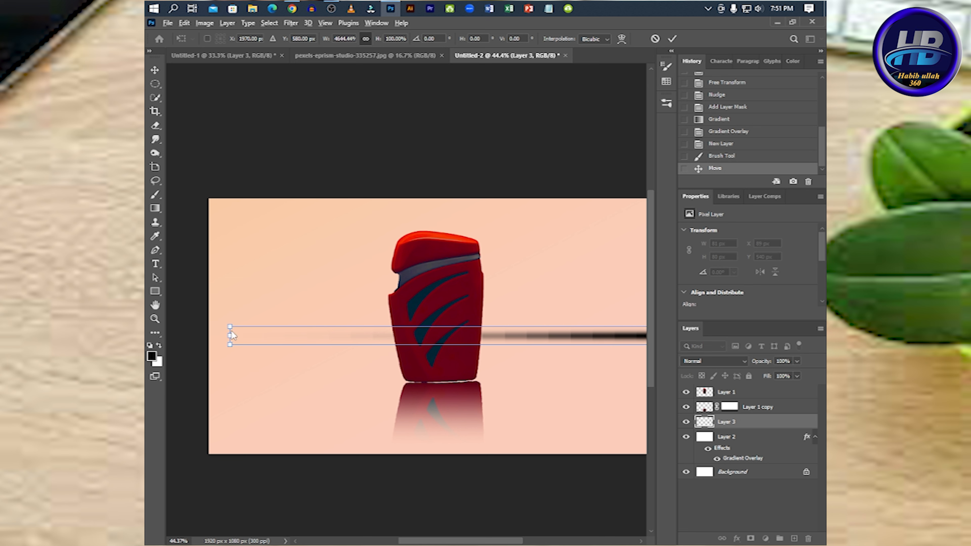
{"action": "left_click_drag", "start_coordinate": [230, 335], "coordinate": [510, 335]}
Place the streak behind the lighter's base as a ground shadow, reshape it to 68 px high and position it at X -393, Y 735 px
{"action": "left_click_drag", "start_coordinate": [610, 337], "coordinate": [485, 375]}
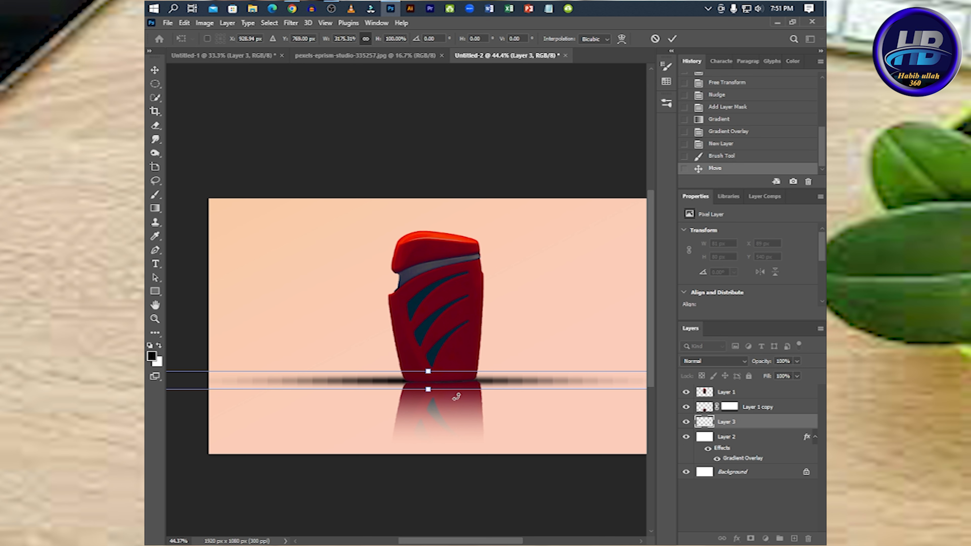
{"action": "left_click_drag", "start_coordinate": [431, 392], "coordinate": [439, 394]}
{"action": "left_click", "coordinate": [673, 38]}
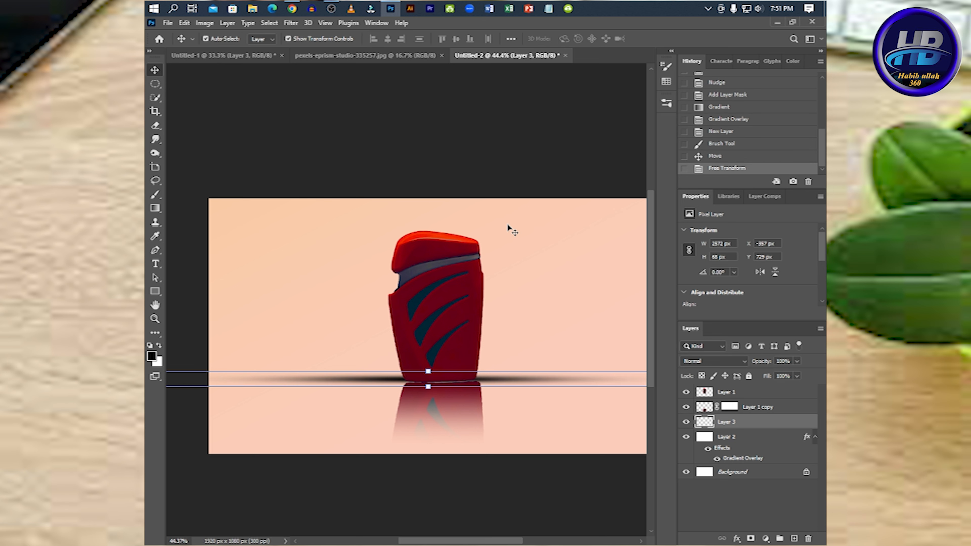
{"action": "left_click_drag", "start_coordinate": [535, 386], "coordinate": [526, 387]}
{"action": "left_click", "coordinate": [526, 166]}
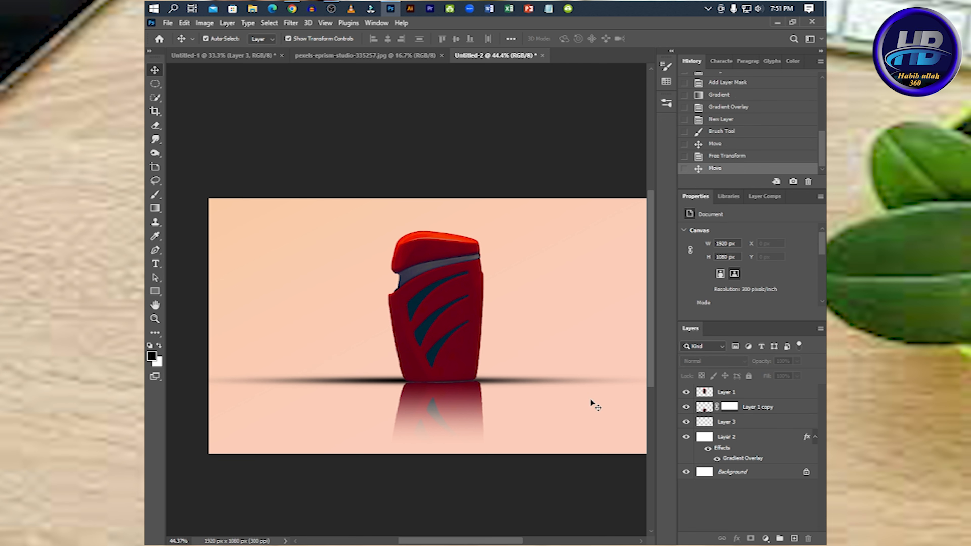
Set the ground shadow layer's opacity to 50%
{"action": "left_click", "coordinate": [493, 384]}
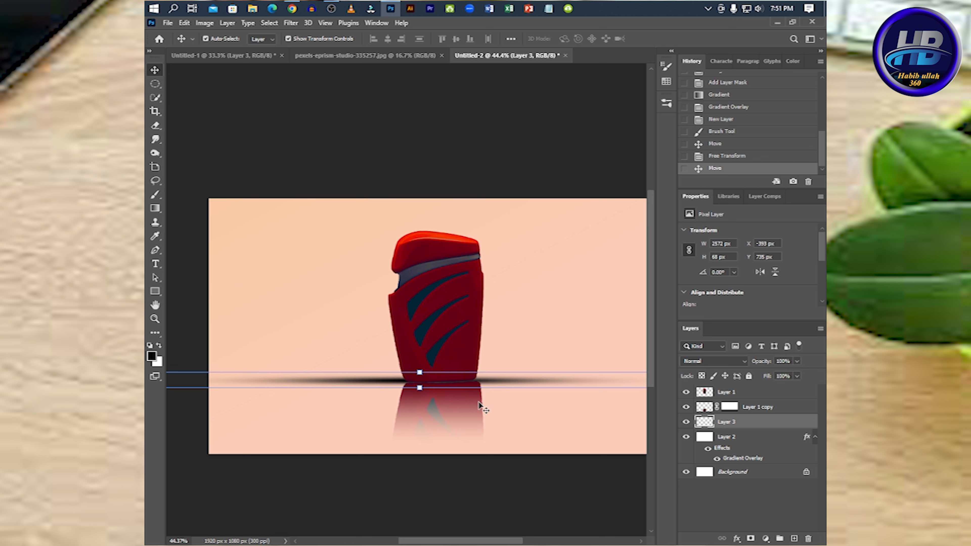
{"action": "left_click", "coordinate": [783, 362]}
{"action": "type", "text": "50"}
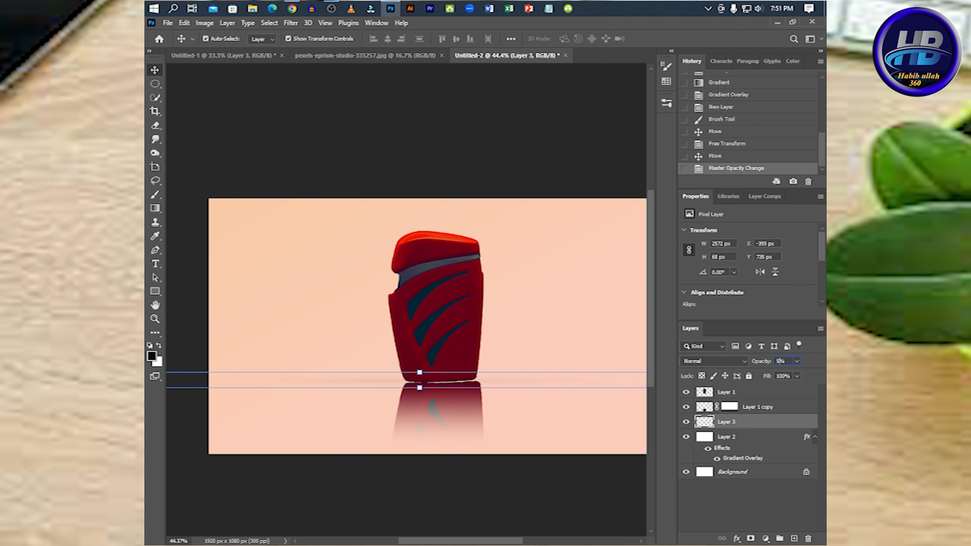
{"action": "left_click", "coordinate": [518, 175]}
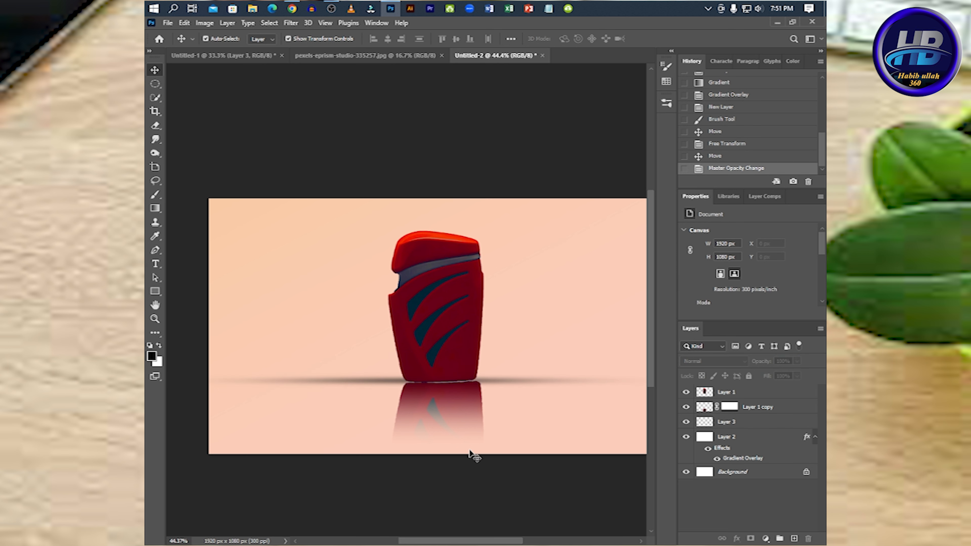
Nudge the faded reflection left to X 751 px
{"action": "left_click", "coordinate": [458, 407]}
{"action": "key", "text": "Left"}
{"action": "key", "text": "Left"}
{"action": "key", "text": "Left"}
{"action": "key", "text": "Left"}
{"action": "key", "text": "Left"}
{"action": "key", "text": "Left"}
{"action": "key", "text": "Left"}
{"action": "key", "text": "Left"}
{"action": "key", "text": "Left"}
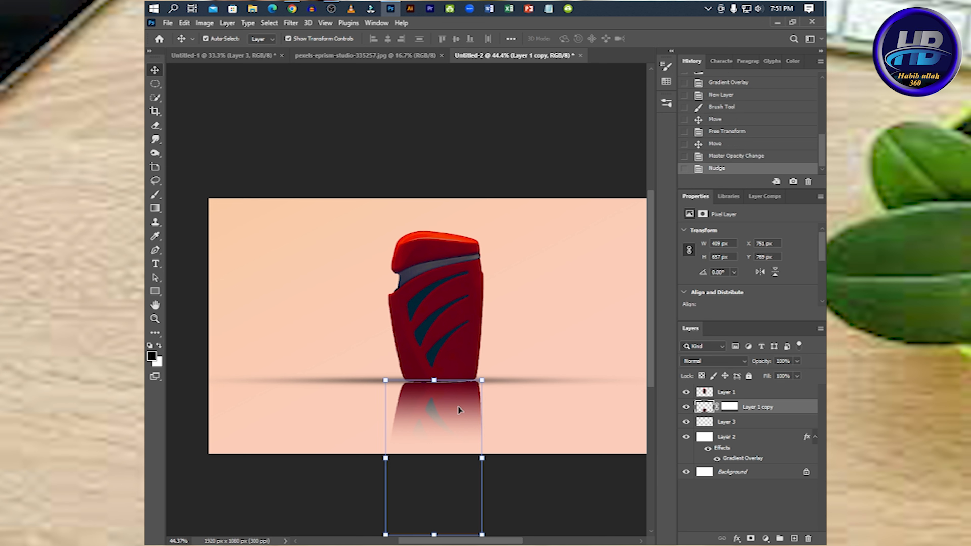
{"action": "left_click", "coordinate": [509, 188]}
Free-transform the reflection slightly to 410 × 661 px so it fits the lighter's base
{"action": "left_click", "coordinate": [457, 413]}
{"action": "left_click_drag", "start_coordinate": [489, 410], "coordinate": [502, 403]}
{"action": "key", "text": "Return"}
Nudge the reflection vertically to Y 762 px so it meets the lighter's base
{"action": "key", "text": "Up"}
{"action": "key", "text": "Up"}
{"action": "key", "text": "Up"}
{"action": "key", "text": "Up"}
{"action": "key", "text": "Up"}
{"action": "key", "text": "Up"}
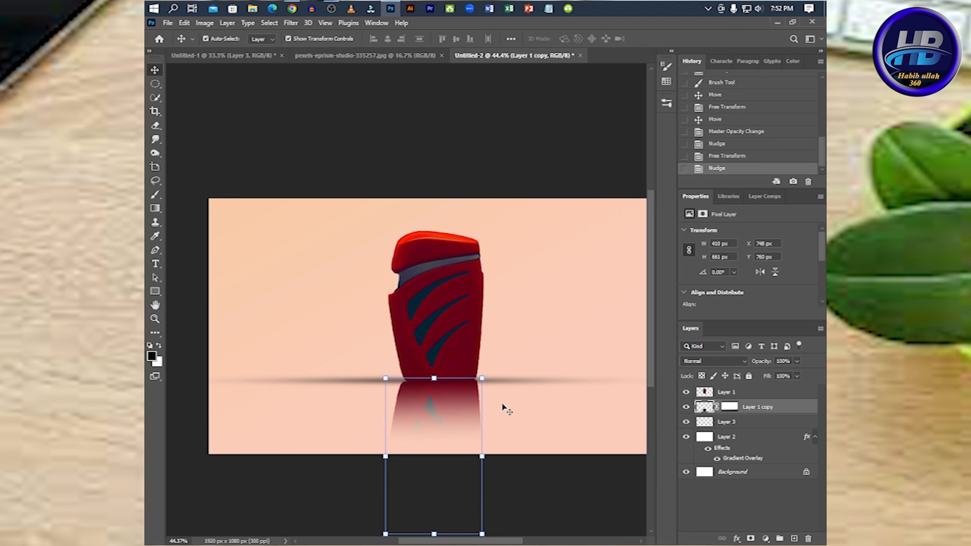
{"action": "key", "text": "Down"}
{"action": "key", "text": "Down"}
{"action": "key", "text": "Down"}
{"action": "key", "text": "Down"}
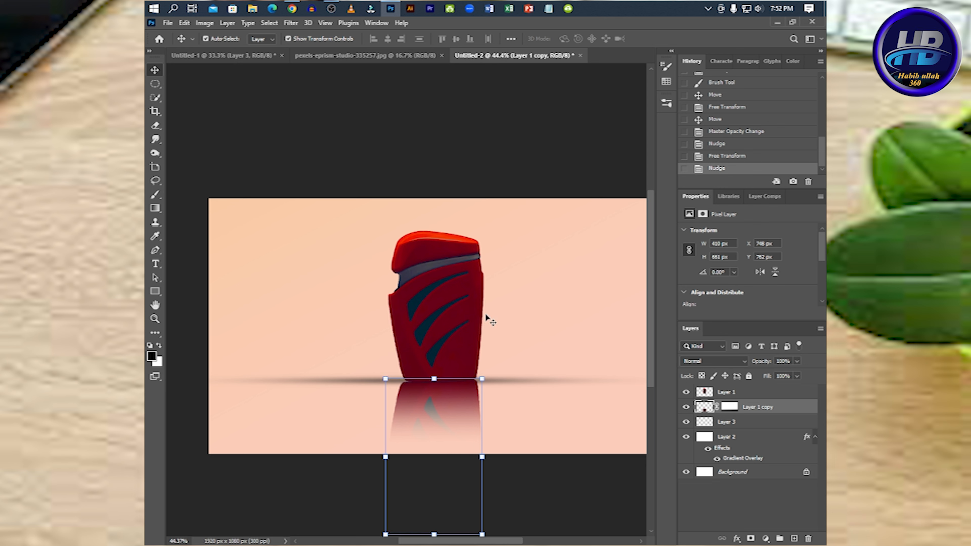
{"action": "left_click", "coordinate": [574, 162]}
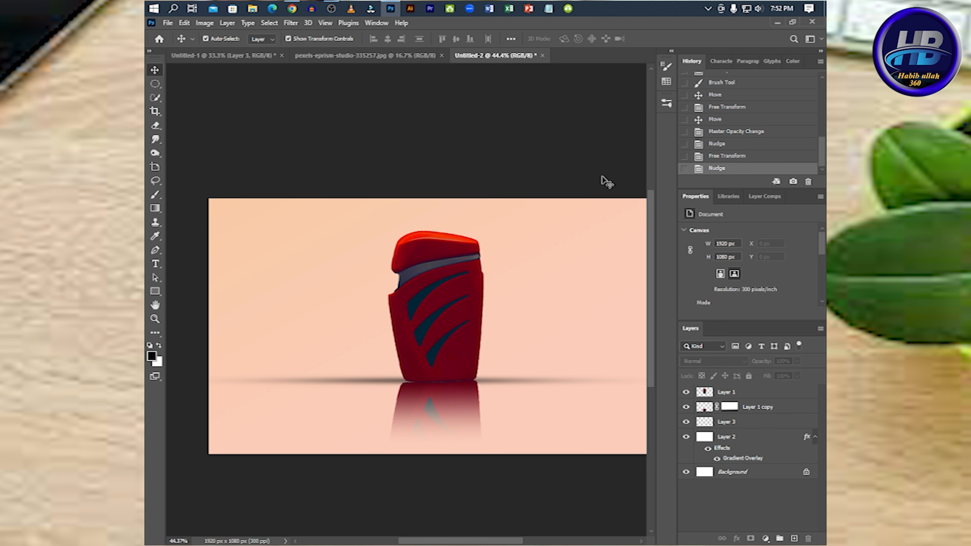
Examine the whole composition, checking how the shadow and reflection meet the lighter's base
{"action": "scroll", "coordinate": [575, 306], "scroll_direction": "down", "scroll_amount": 2}
{"action": "scroll", "coordinate": [561, 317], "scroll_direction": "right", "scroll_amount": 3}
{"action": "scroll", "coordinate": [511, 286], "scroll_direction": "up", "scroll_amount": 2}
{"action": "scroll", "coordinate": [382, 332], "scroll_direction": "left", "scroll_amount": 2}
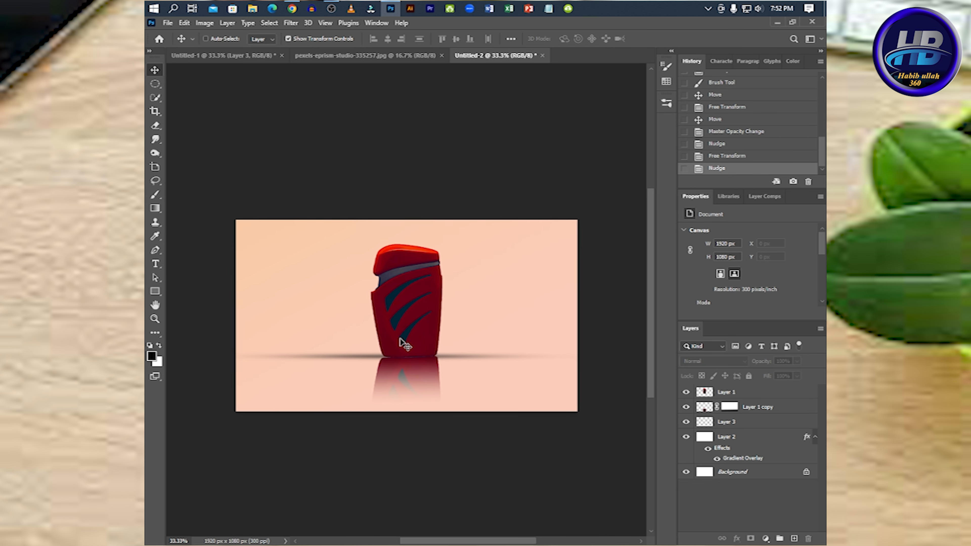
{"action": "scroll", "coordinate": [516, 357], "scroll_direction": "down", "scroll_amount": 1}
{"action": "scroll", "coordinate": [520, 303], "scroll_direction": "up", "scroll_amount": 2}
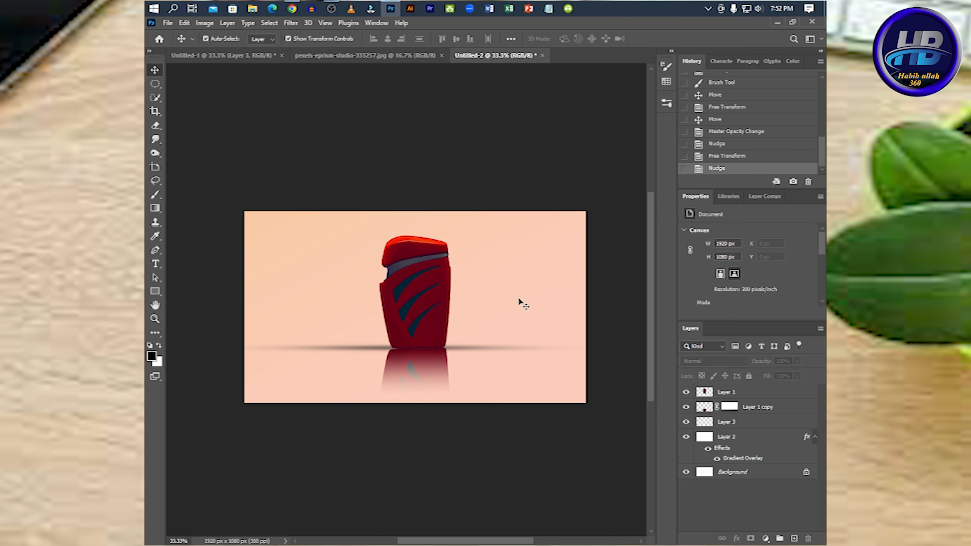
{"action": "scroll", "coordinate": [453, 343], "scroll_direction": "up", "scroll_amount": 1}
{"action": "scroll", "coordinate": [418, 348], "scroll_direction": "up", "scroll_amount": 1}
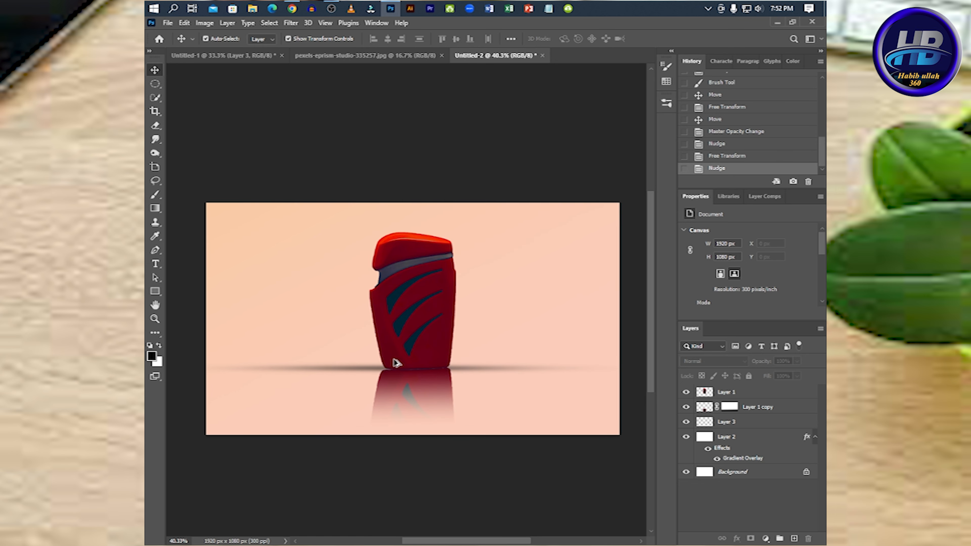